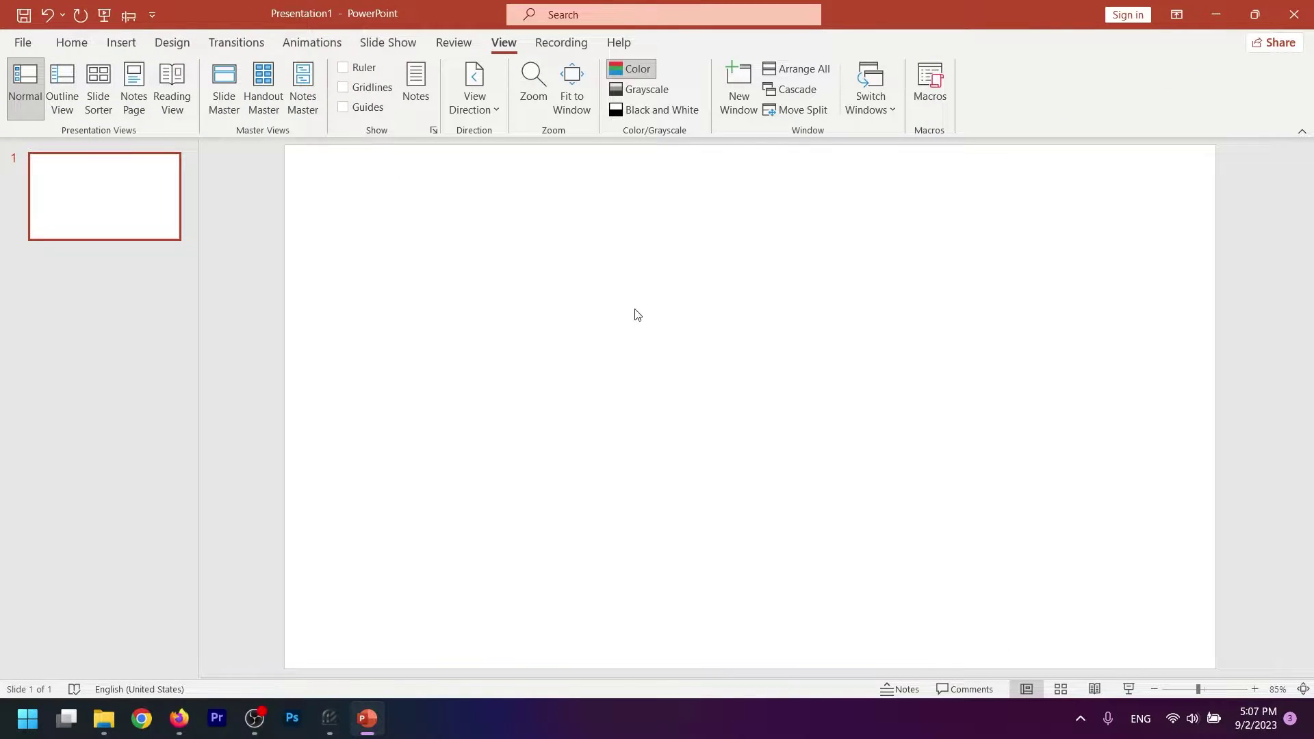
Step: Set a custom portrait slide size of 50 cm wide by 70 cm high and scale the content with Maximize
left_click(173, 46)
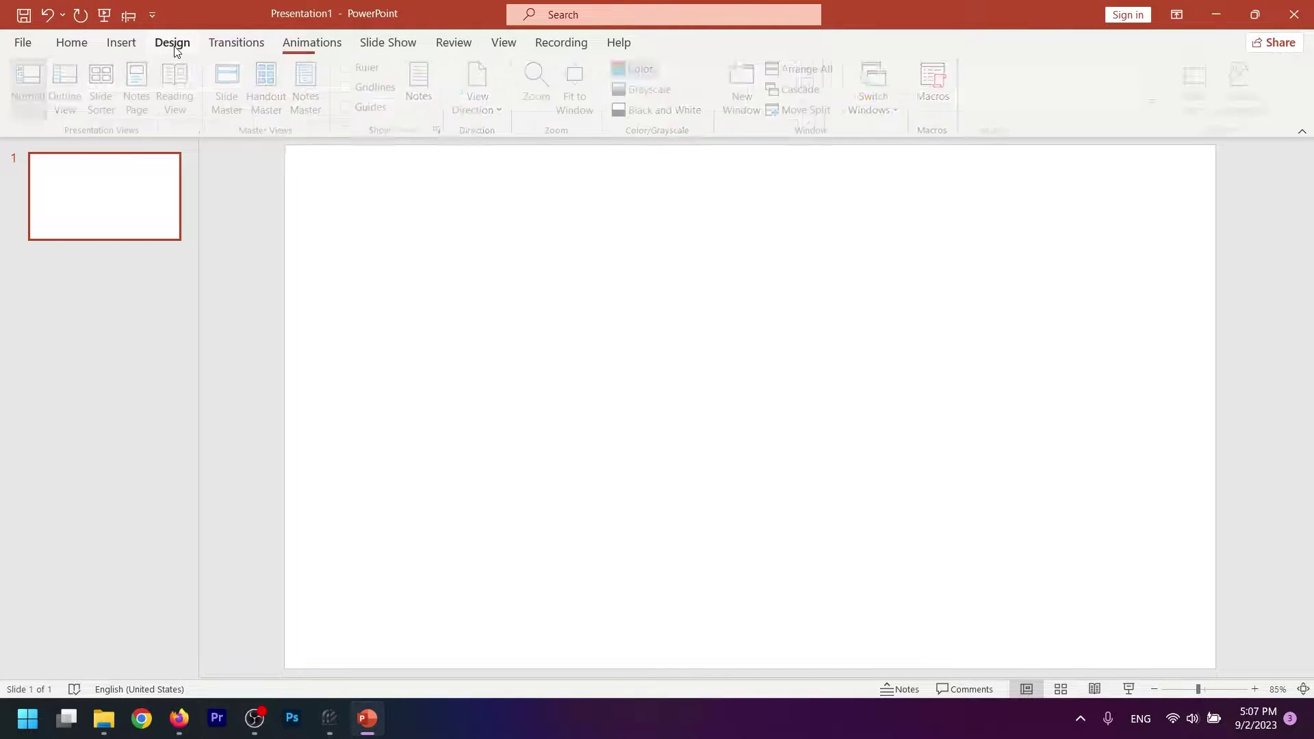
left_click(1200, 96)
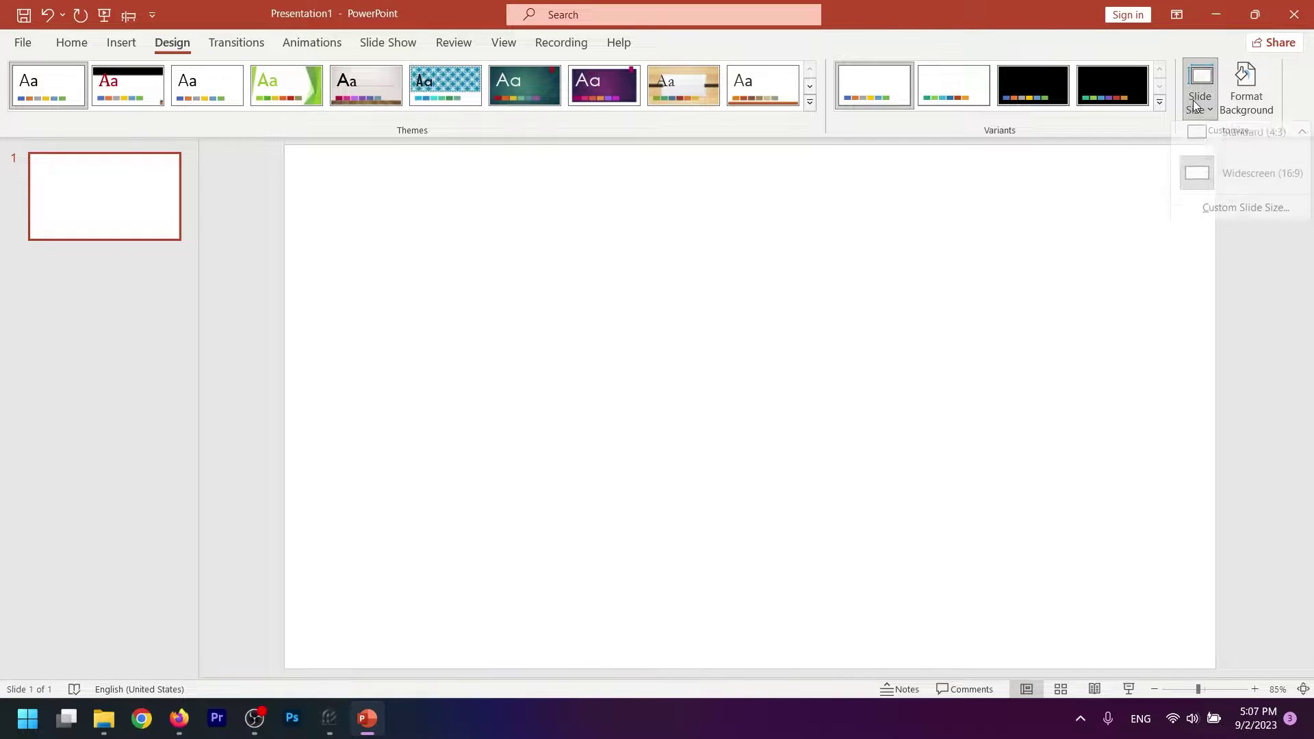
left_click(1227, 219)
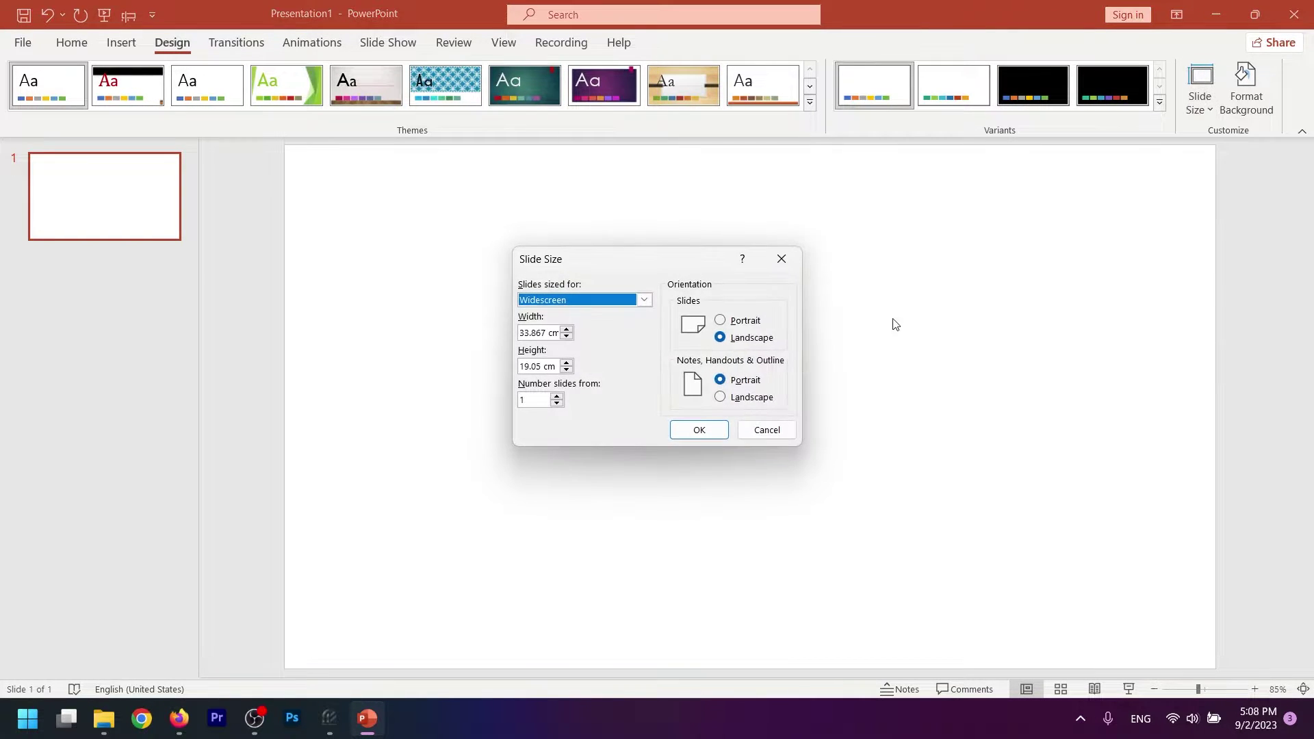
left_click(613, 301)
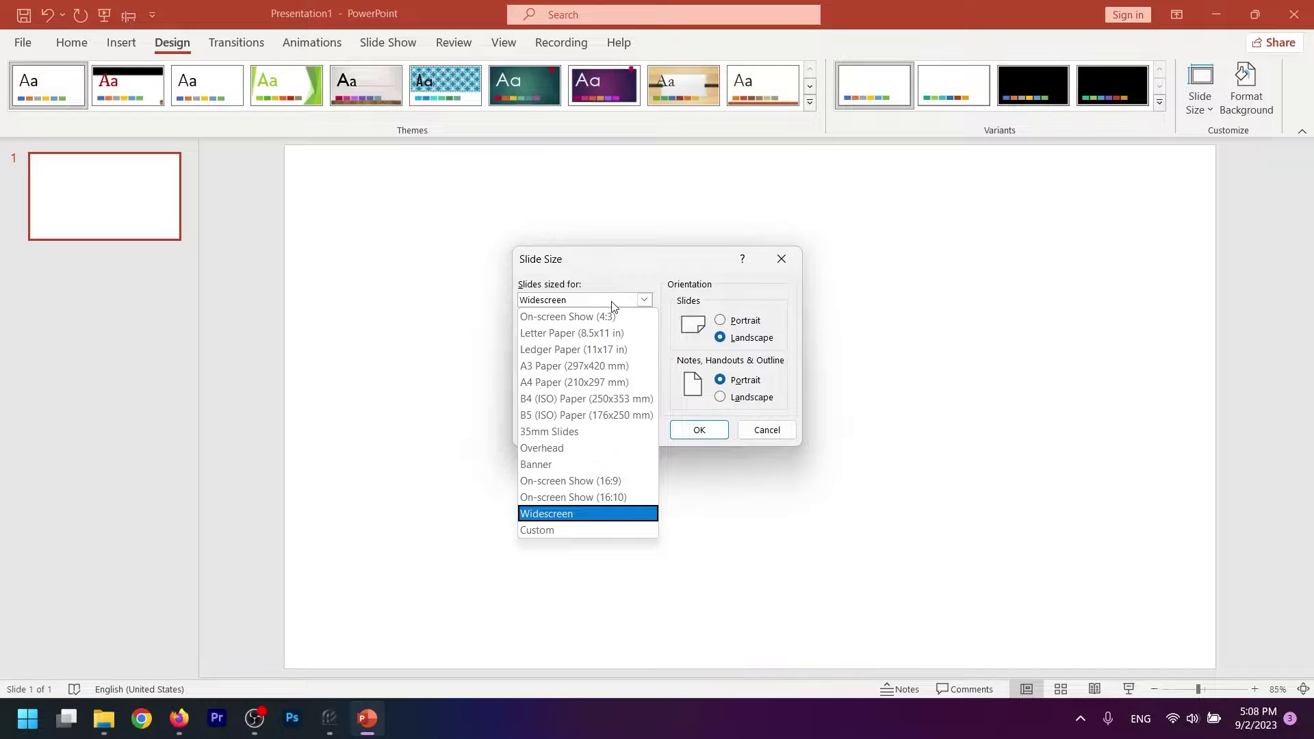
left_click(573, 532)
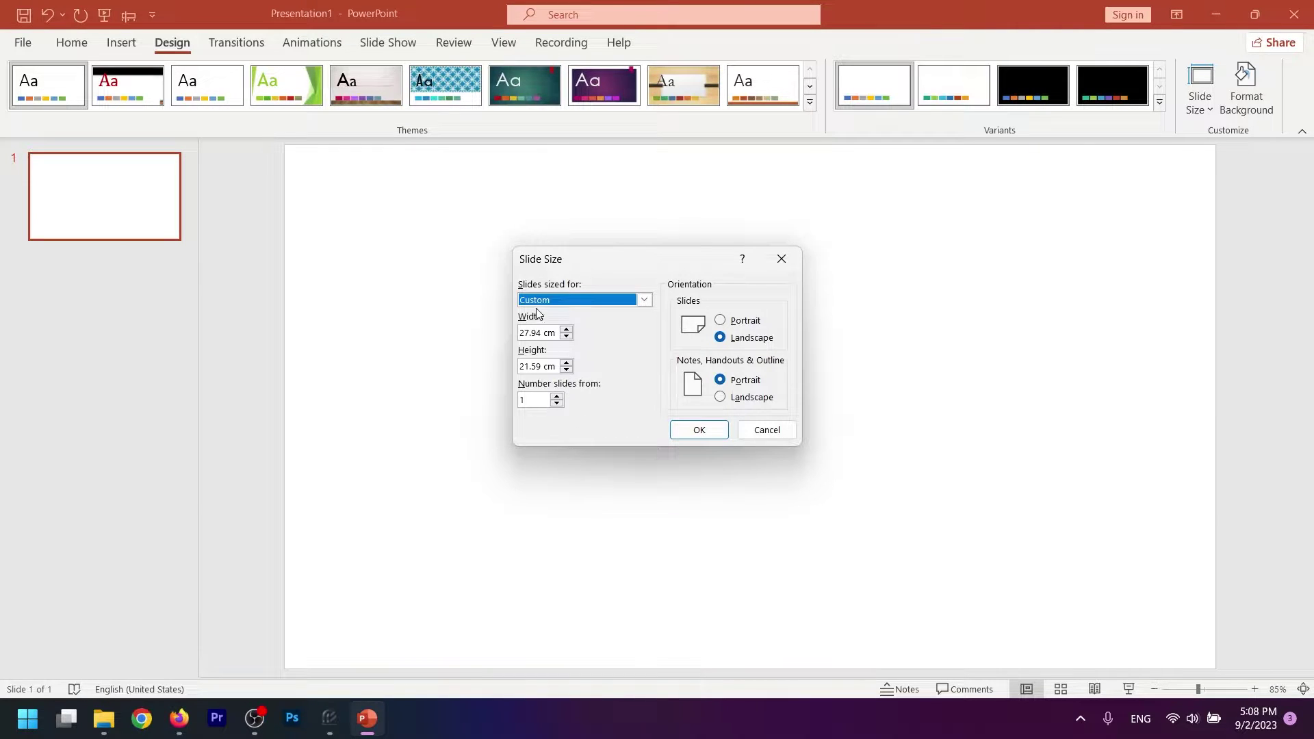
left_click_drag(542, 336, 512, 336)
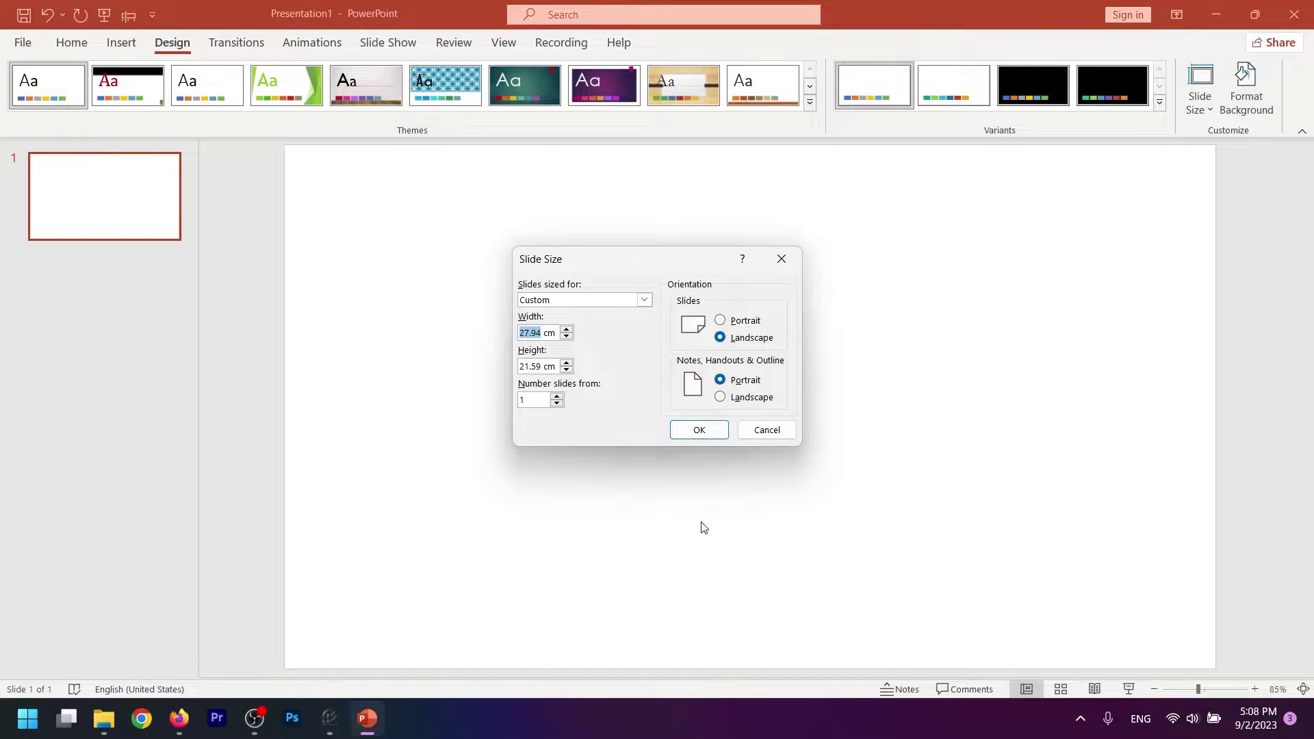
type("50")
key("Tab")
type("70")
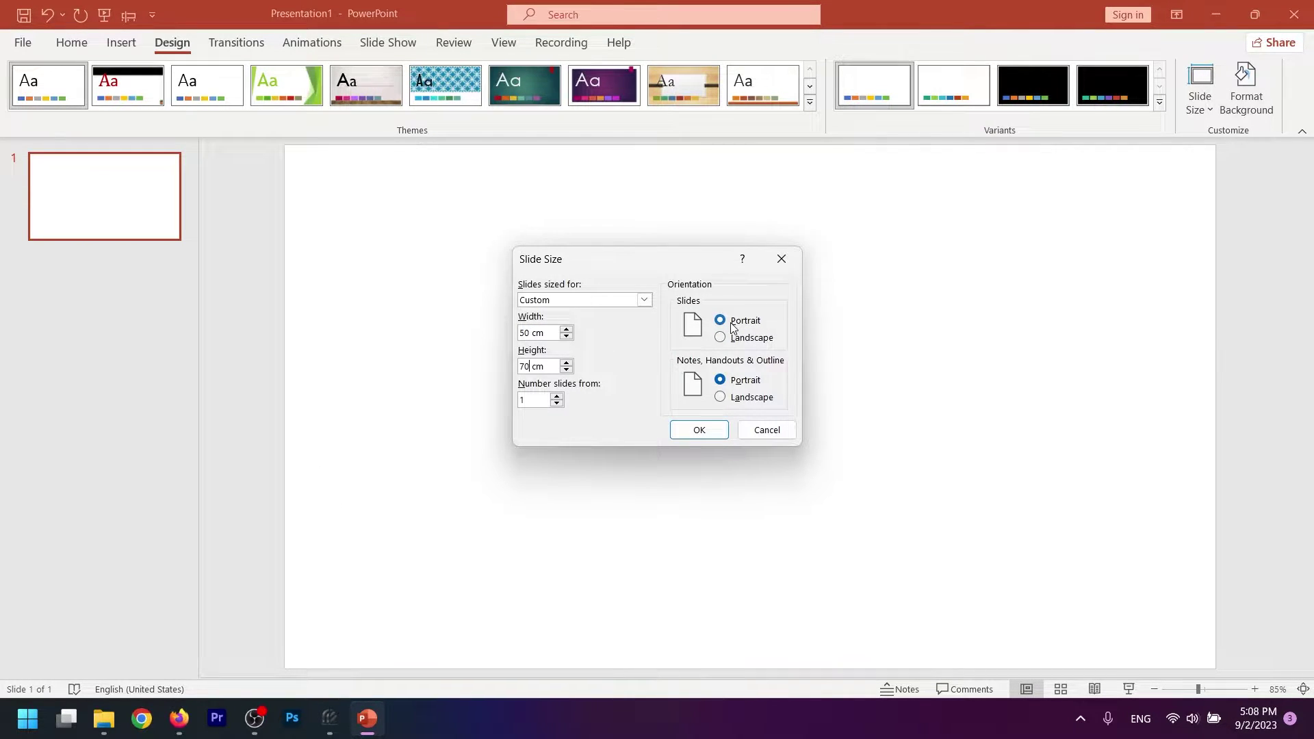
left_click(696, 431)
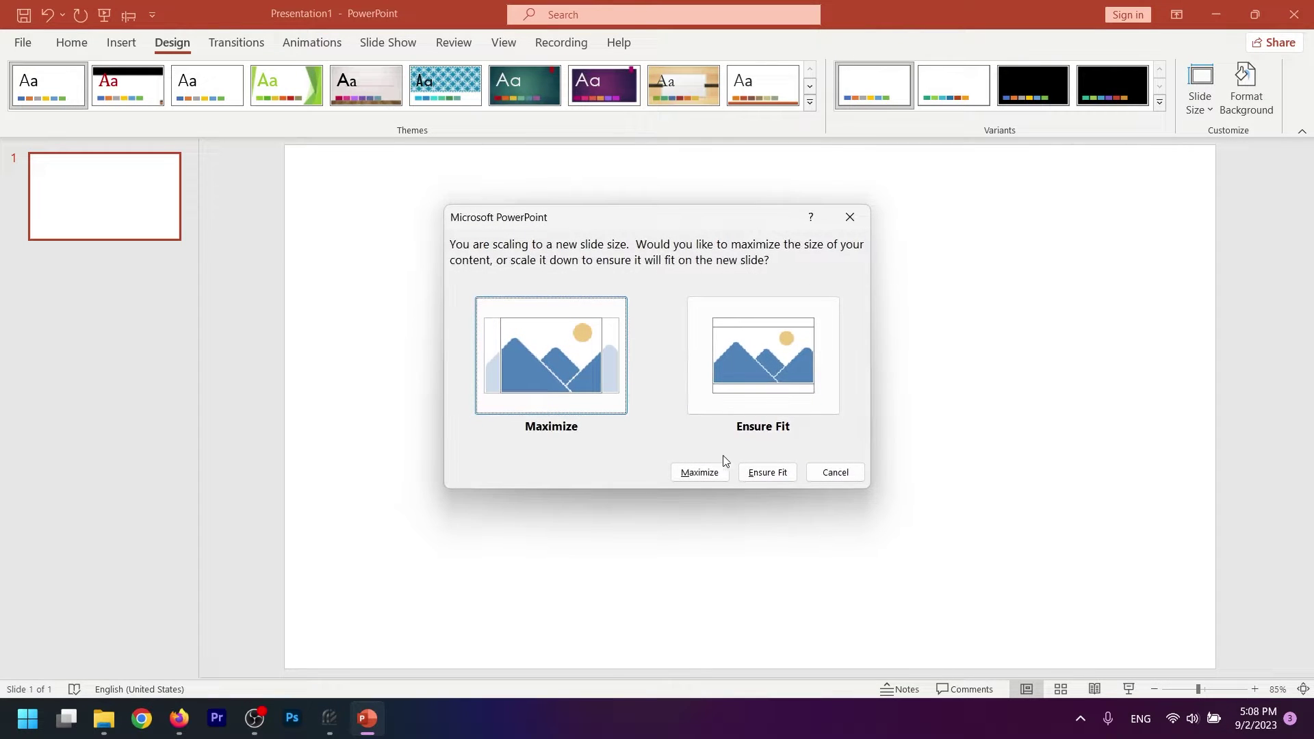
left_click(722, 471)
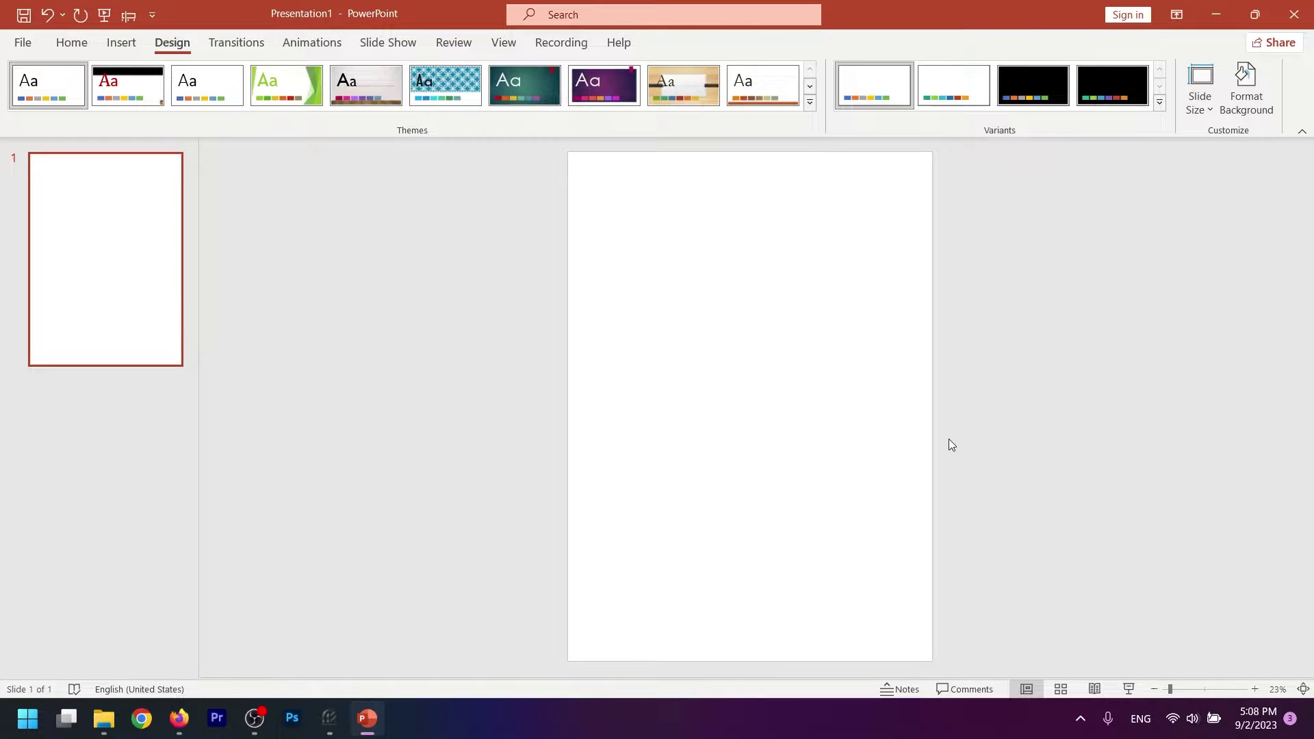
Step: Display the ruler and guides on the slide while keeping the gridlines hidden
left_click(504, 43)
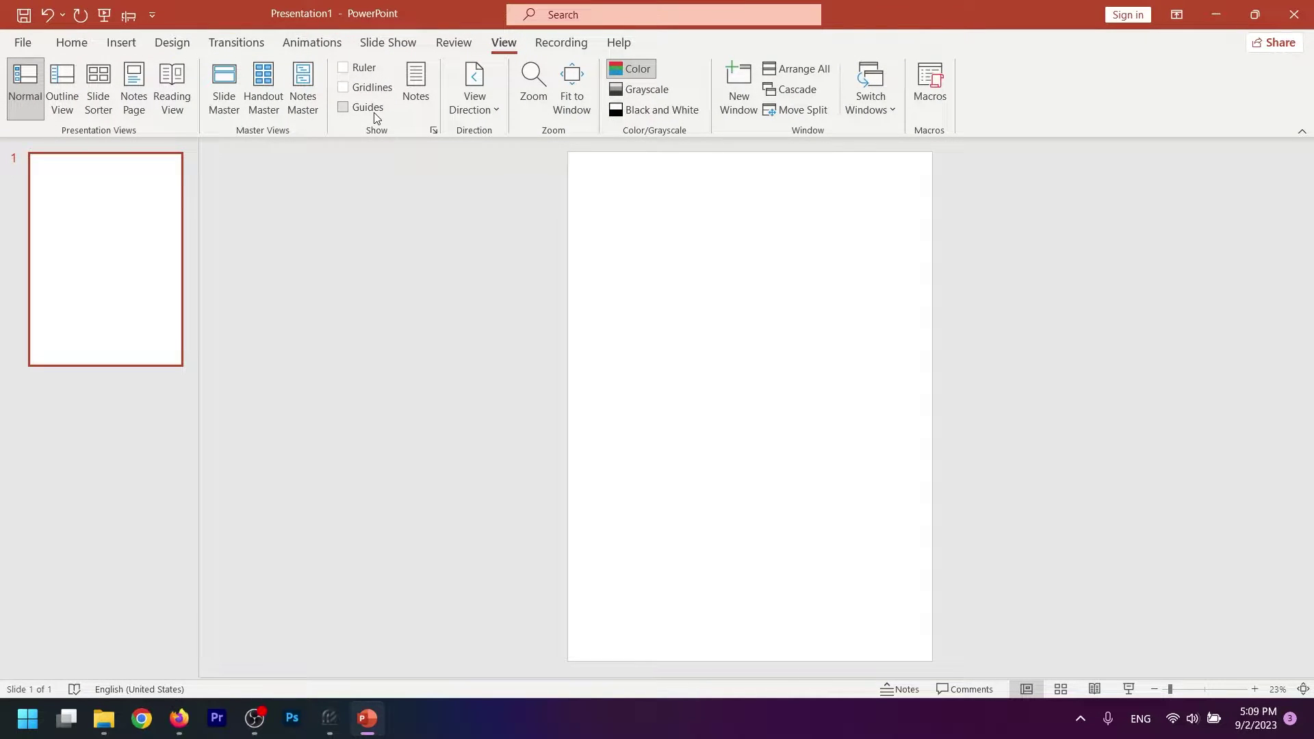
left_click(342, 69)
left_click(342, 87)
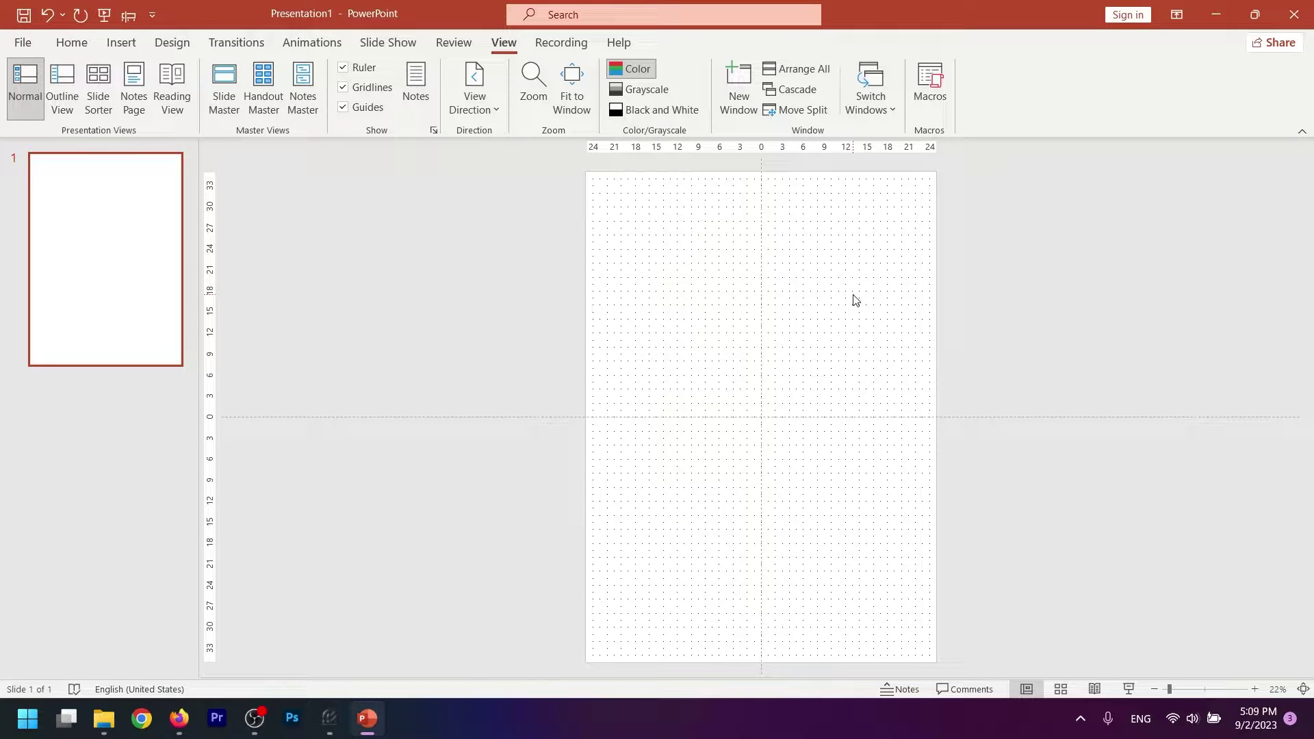
left_click(345, 87)
Step: Add another vertical and another horizontal guide, and place the guides as margins just inside the four slide edges
right_click(760, 220)
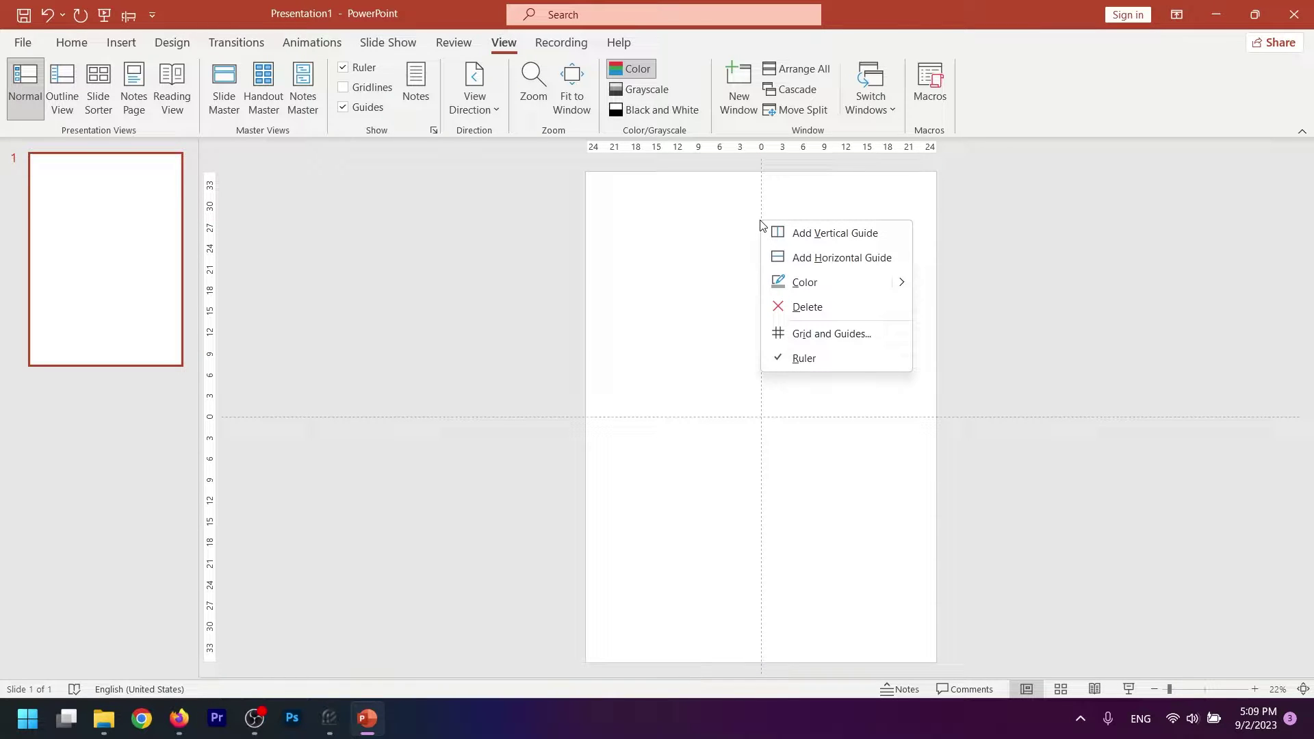
left_click(799, 229)
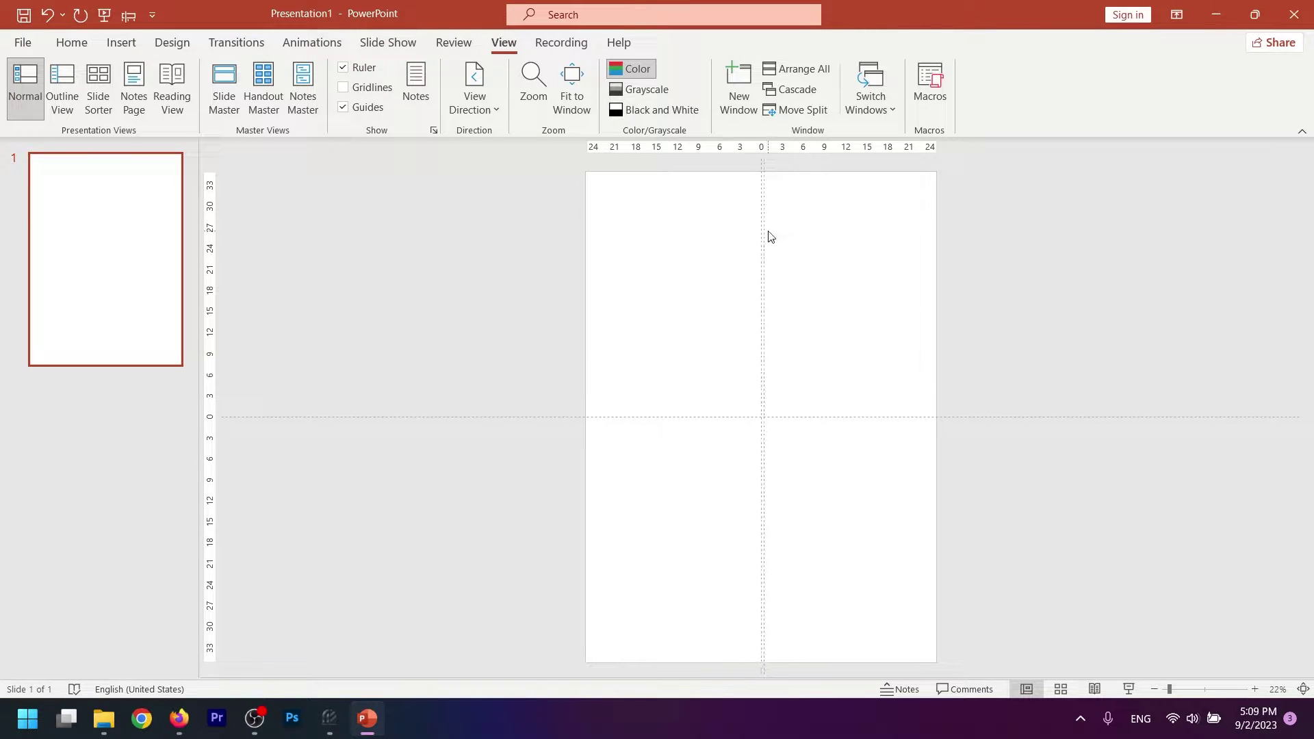
left_click_drag(764, 230, 596, 238)
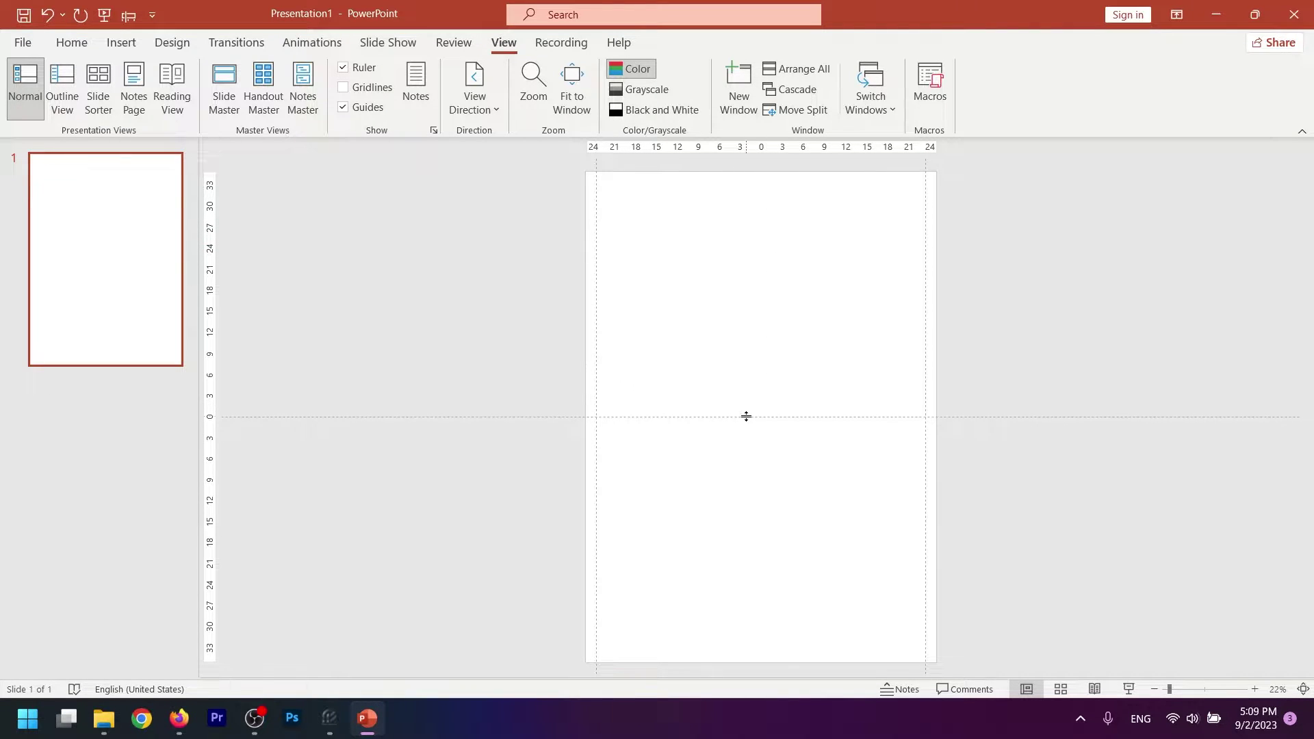
left_click_drag(742, 173, 714, 652)
Step: Insert the project's floor plans, elevations, section and photos onto the slide from picture files on this computer
left_click(122, 44)
left_click(124, 89)
left_click(152, 160)
scroll(395, 293, "down", 4)
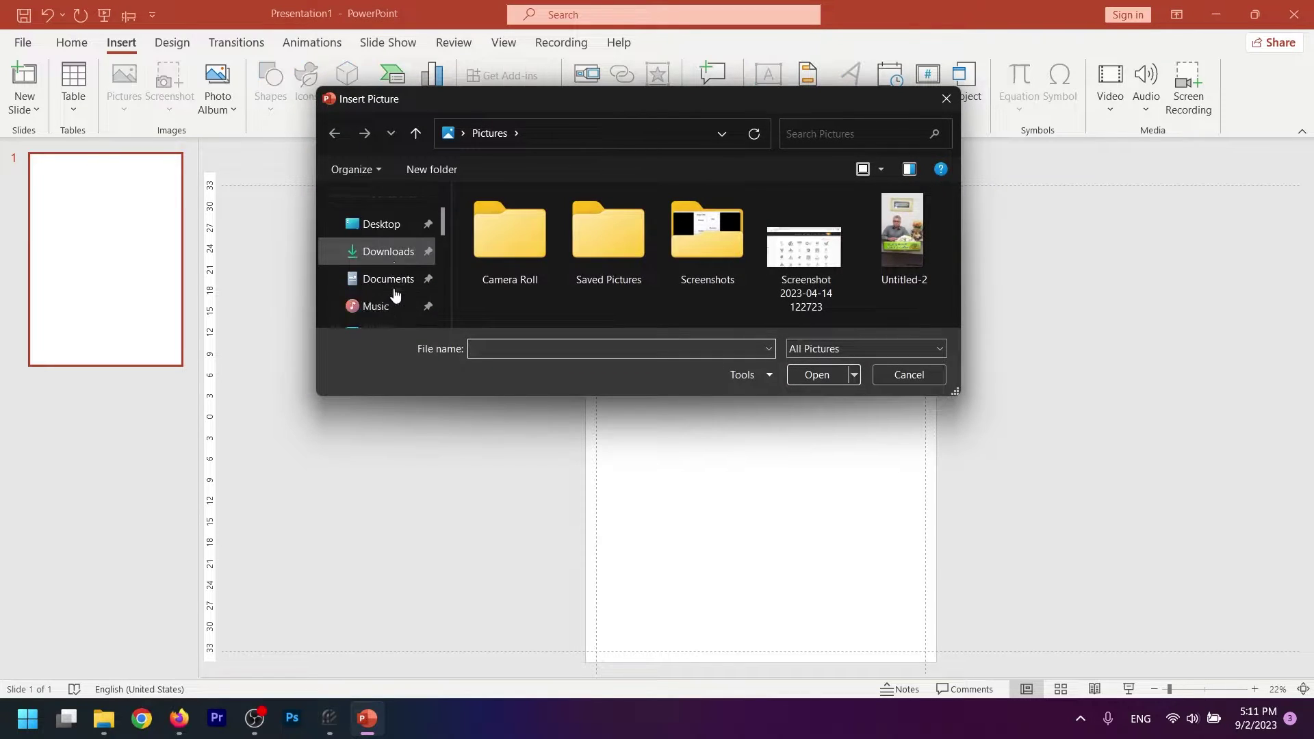
scroll(395, 293, "down", 4)
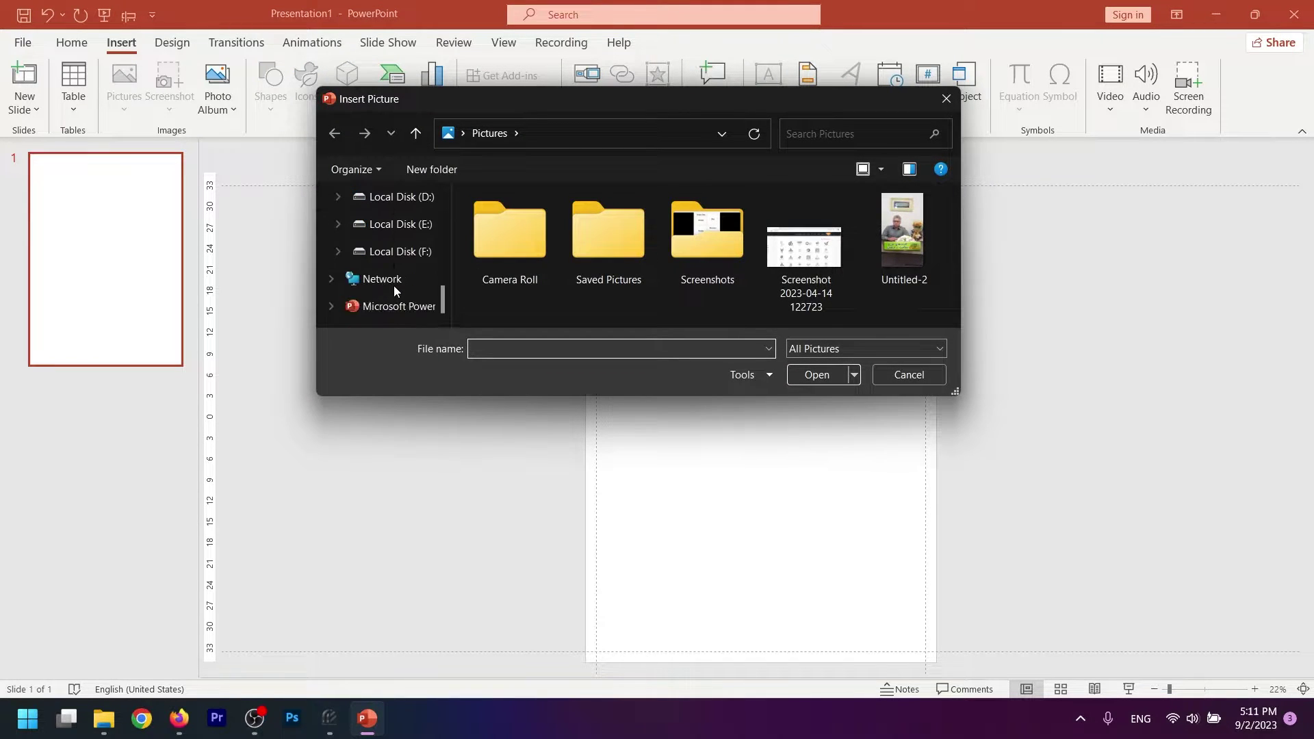
left_click(396, 227)
scroll(561, 259, "down", 3)
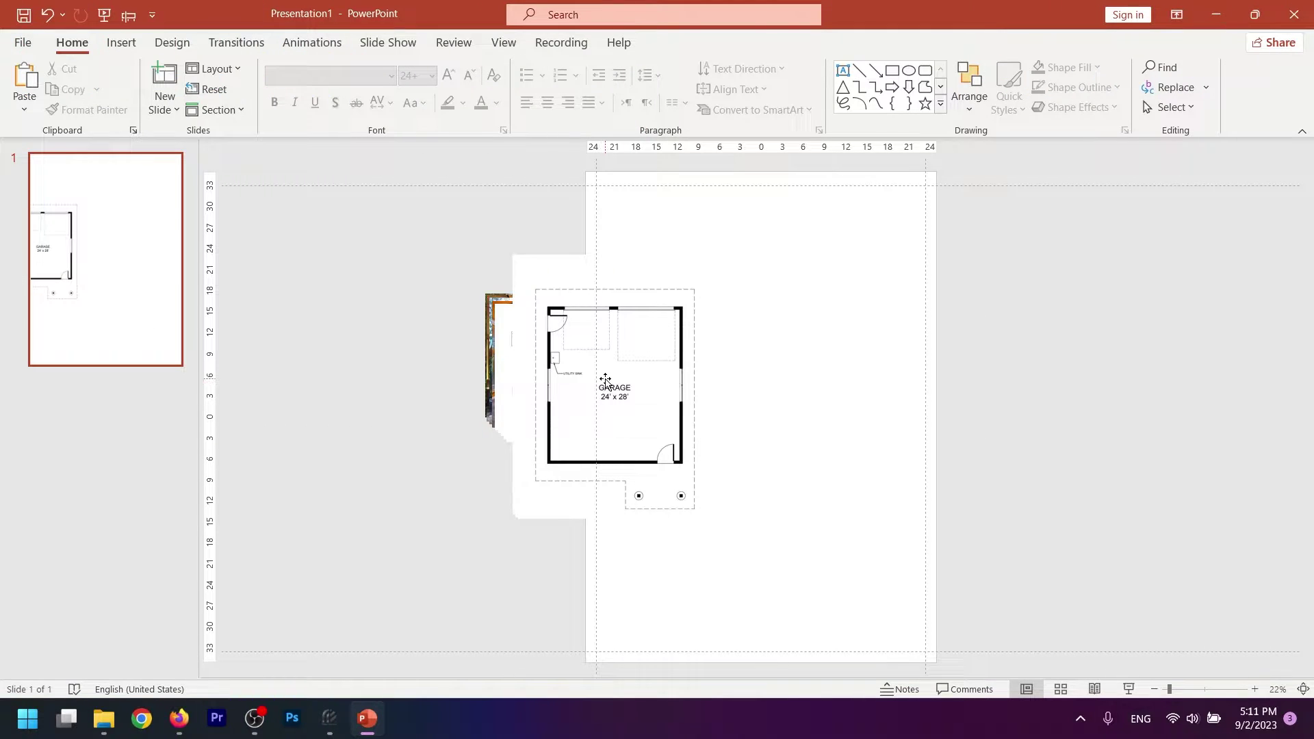
Step: Move the garage, first floor and second floor plans off the slide to the empty area on its right
left_click(564, 372)
left_click_drag(563, 373, 981, 308)
left_click(597, 406)
left_click_drag(597, 407, 1190, 346)
left_click_drag(616, 405, 1140, 552)
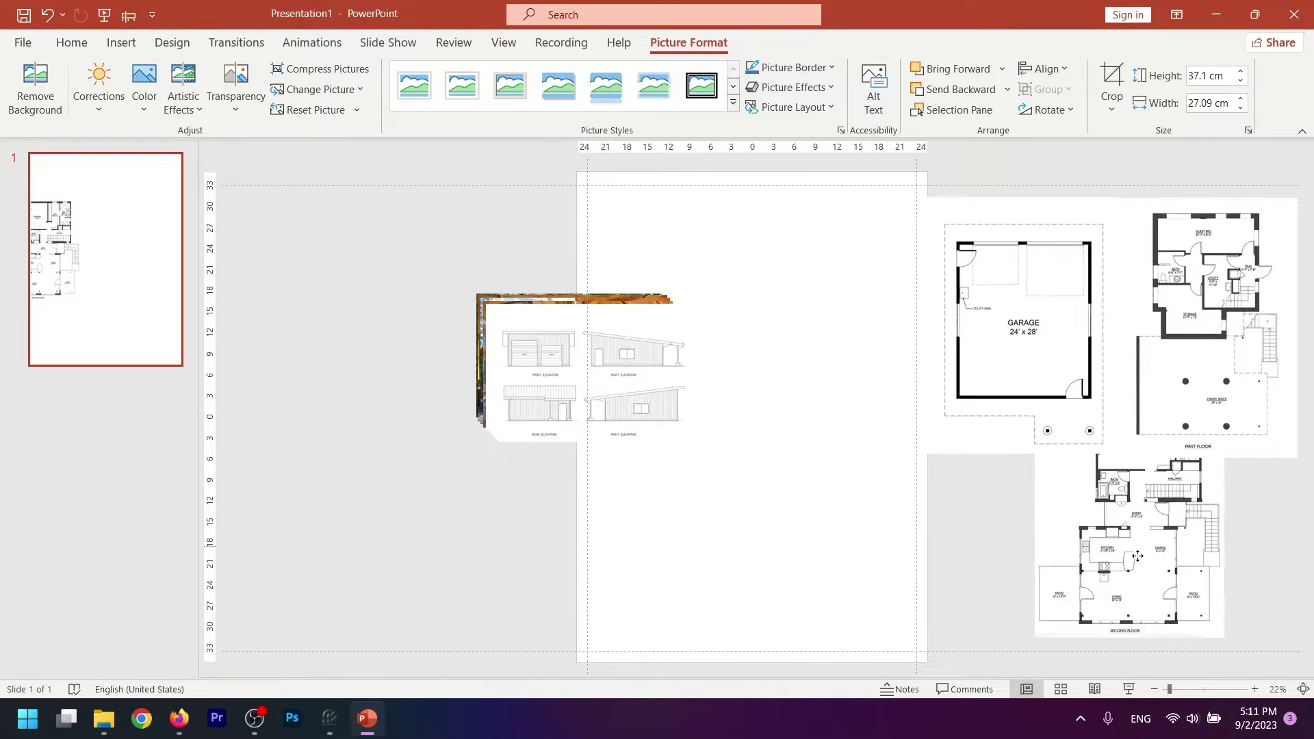
Step: Move the elevations, section and interior photos off the slide to the empty area on its left
left_click_drag(551, 348, 351, 205)
left_click_drag(551, 384, 307, 455)
left_click_drag(602, 363, 483, 206)
left_click_drag(593, 376, 474, 443)
left_click_drag(582, 378, 458, 611)
left_click_drag(548, 342, 346, 674)
Step: Place the exterior house photo at the slide's upper-left margin corner and enlarge it proportionally to the full width between the margins
left_click_drag(602, 356, 811, 284)
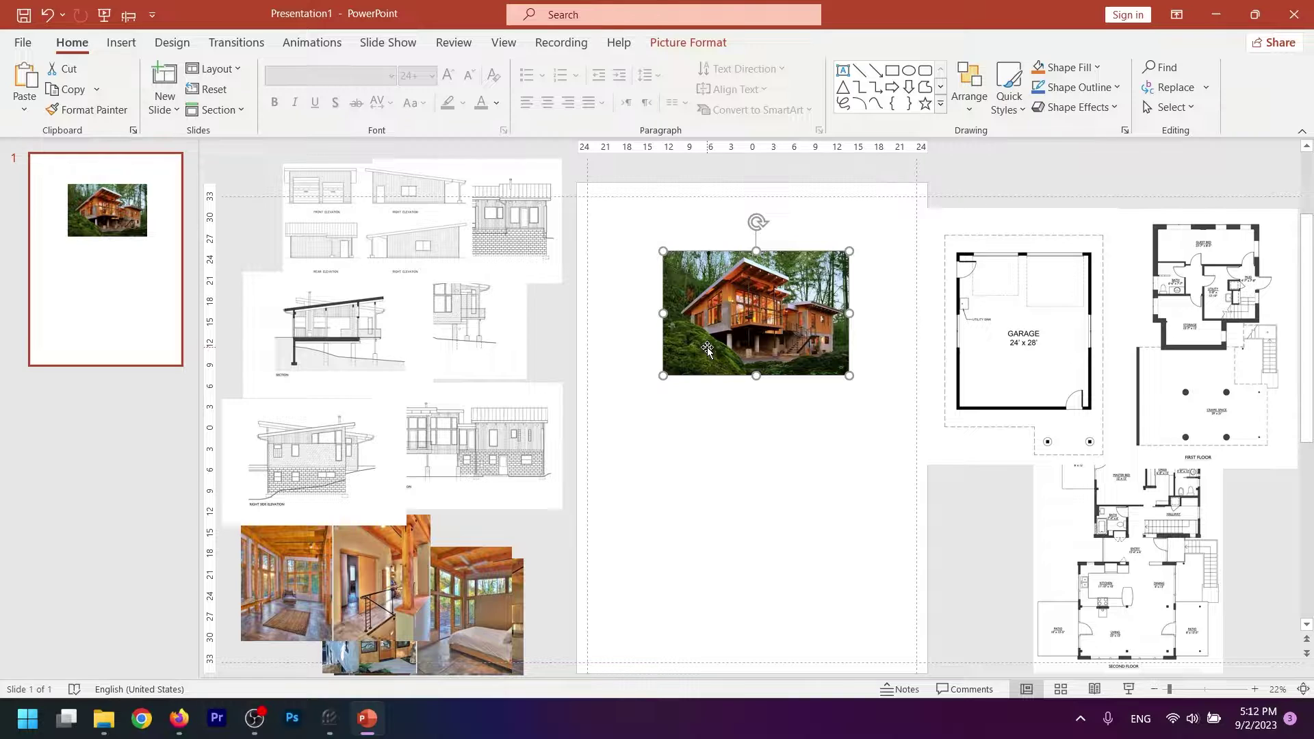
left_click_drag(707, 351, 630, 296)
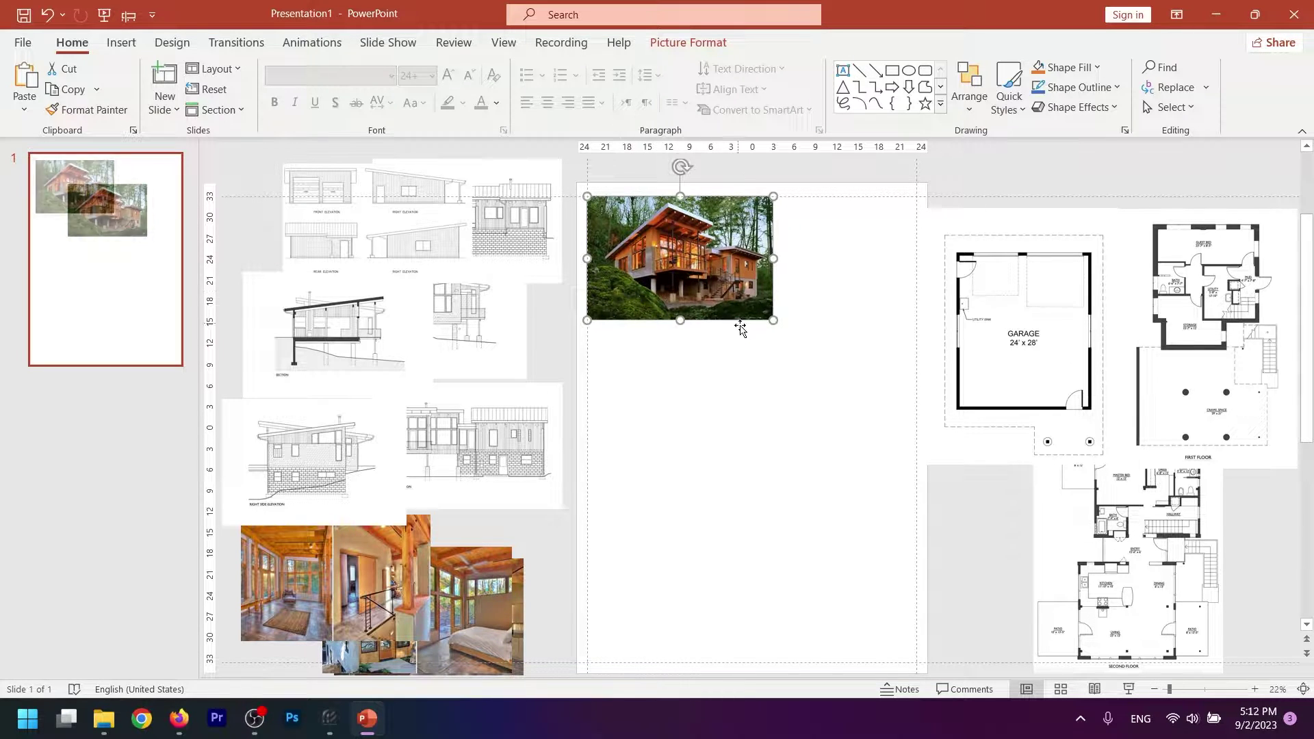
left_click_drag(773, 321, 917, 416)
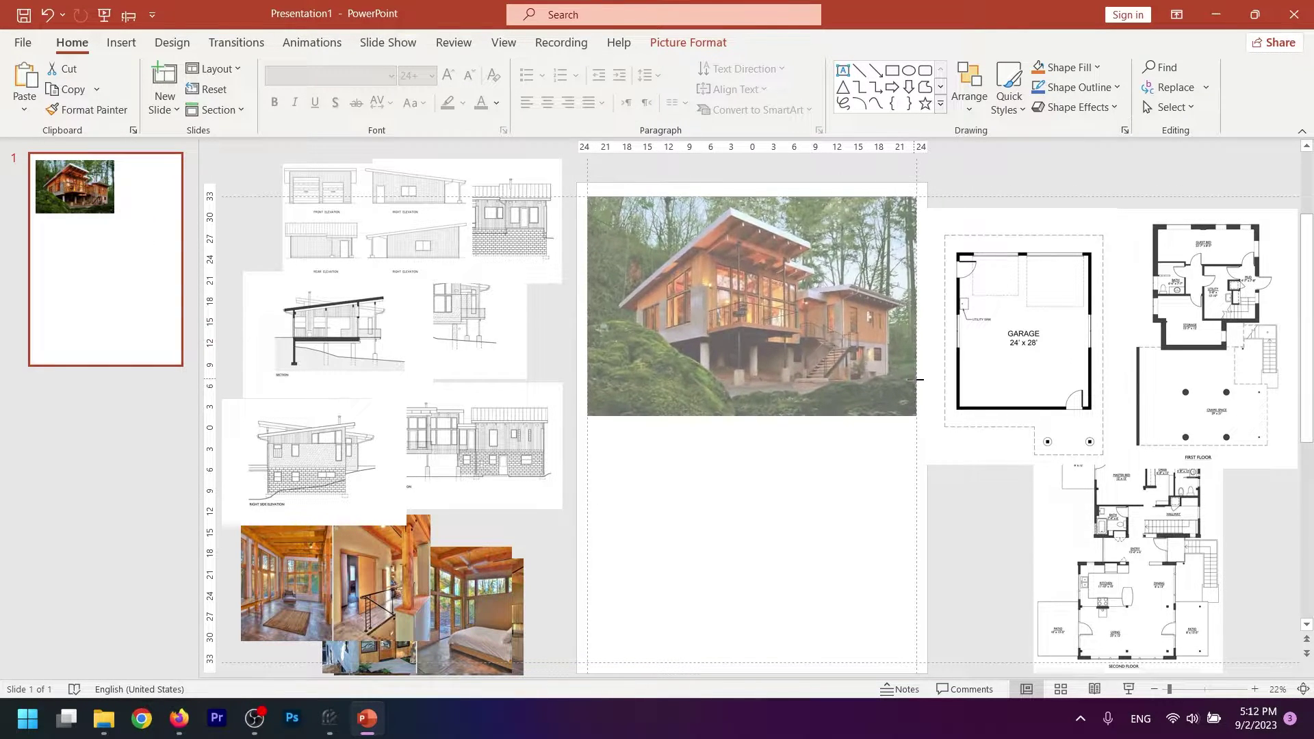
left_click(778, 478)
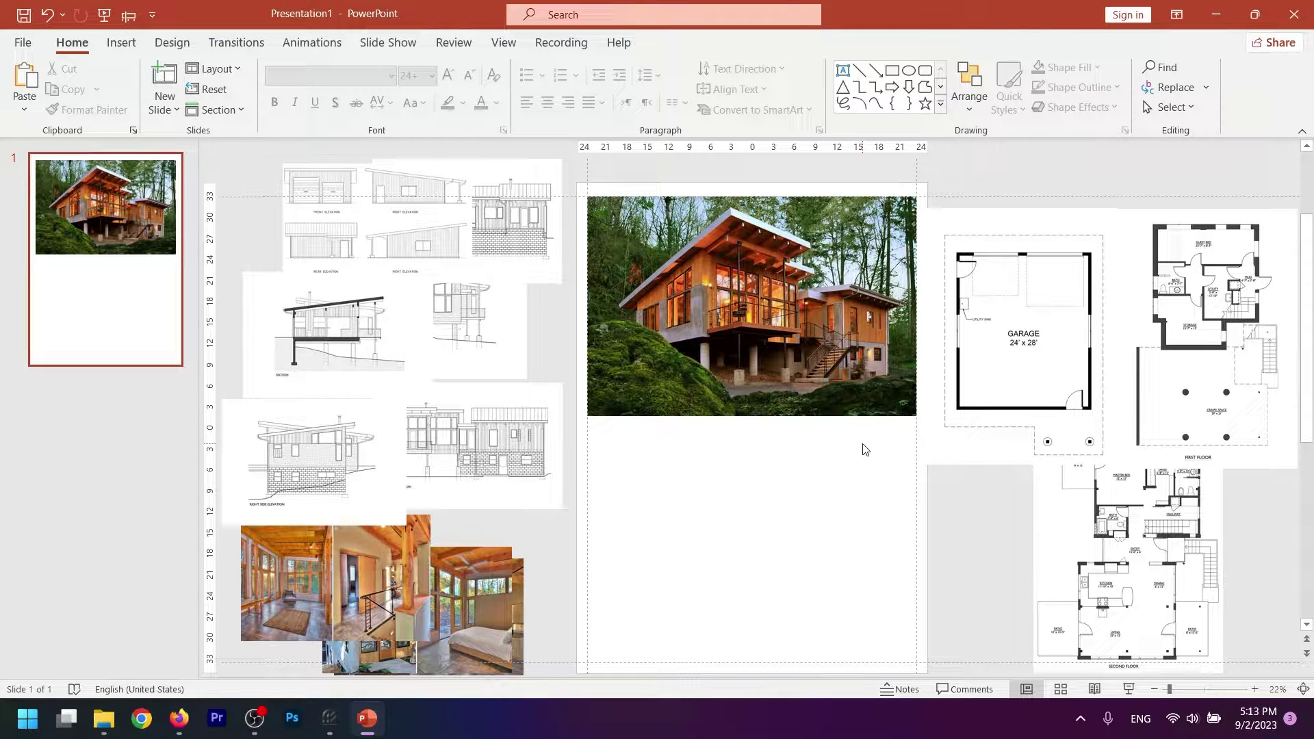
Step: Add pairs of closely spaced vertical guides that divide the slide into three columns with narrow gaps
left_click_drag(587, 462, 823, 479)
right_click(701, 473)
left_click(712, 481)
left_click_drag(701, 480, 705, 479)
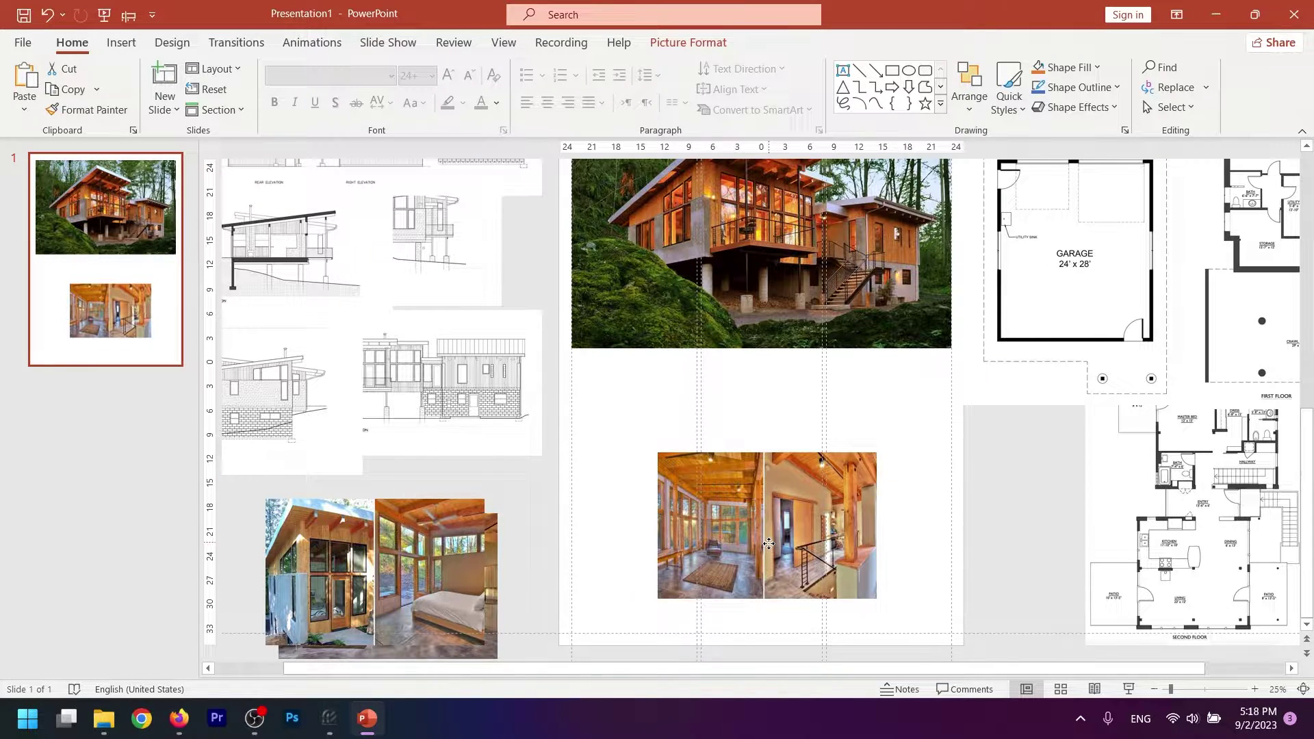
Step: Resize the five smaller house photos and line them up in a row across the three columns along the lower margin
left_click_drag(766, 527, 810, 562)
left_click_drag(920, 487, 757, 552)
left_click_drag(438, 563, 714, 557)
left_click_drag(761, 494, 669, 557)
left_click_drag(627, 593, 656, 587)
left_click_drag(702, 547, 694, 553)
left_click_drag(428, 575, 975, 548)
left_click_drag(1045, 502, 948, 585)
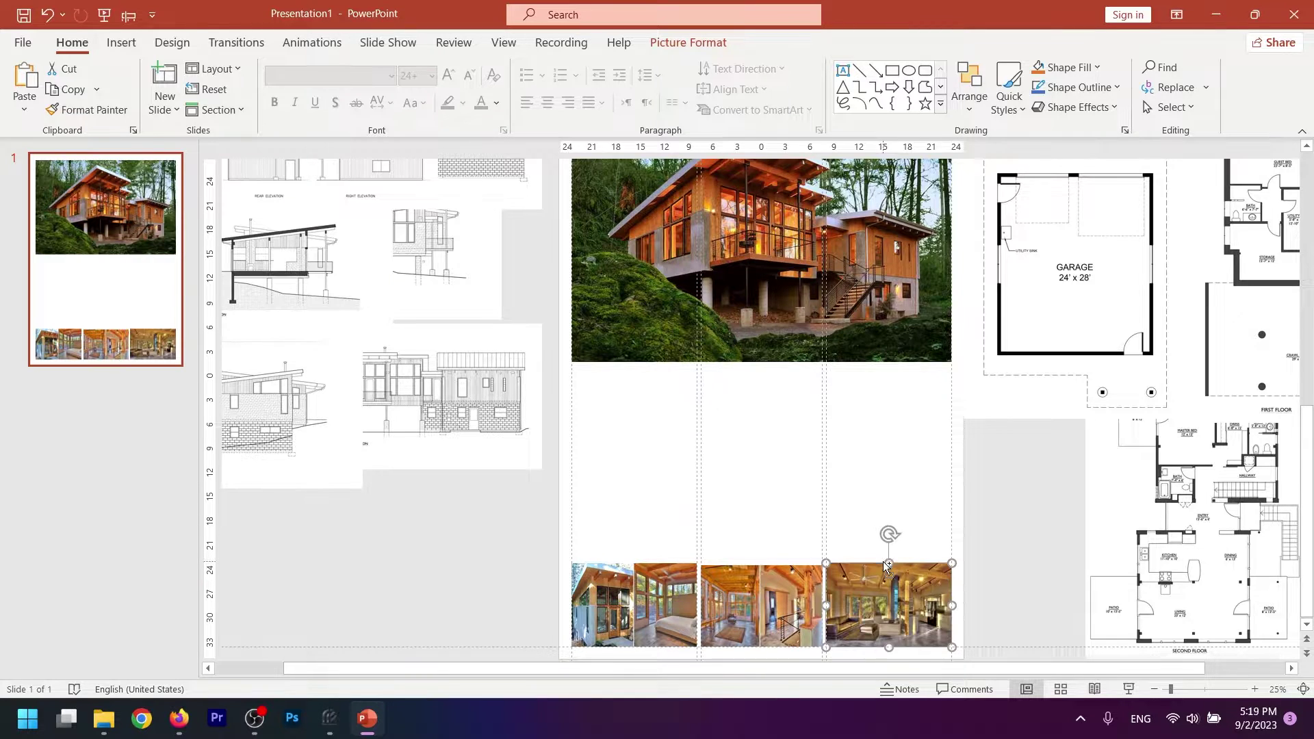
scroll(948, 584, "up", 4)
left_click_drag(863, 669, 660, 666)
left_click(792, 495)
left_click(434, 490)
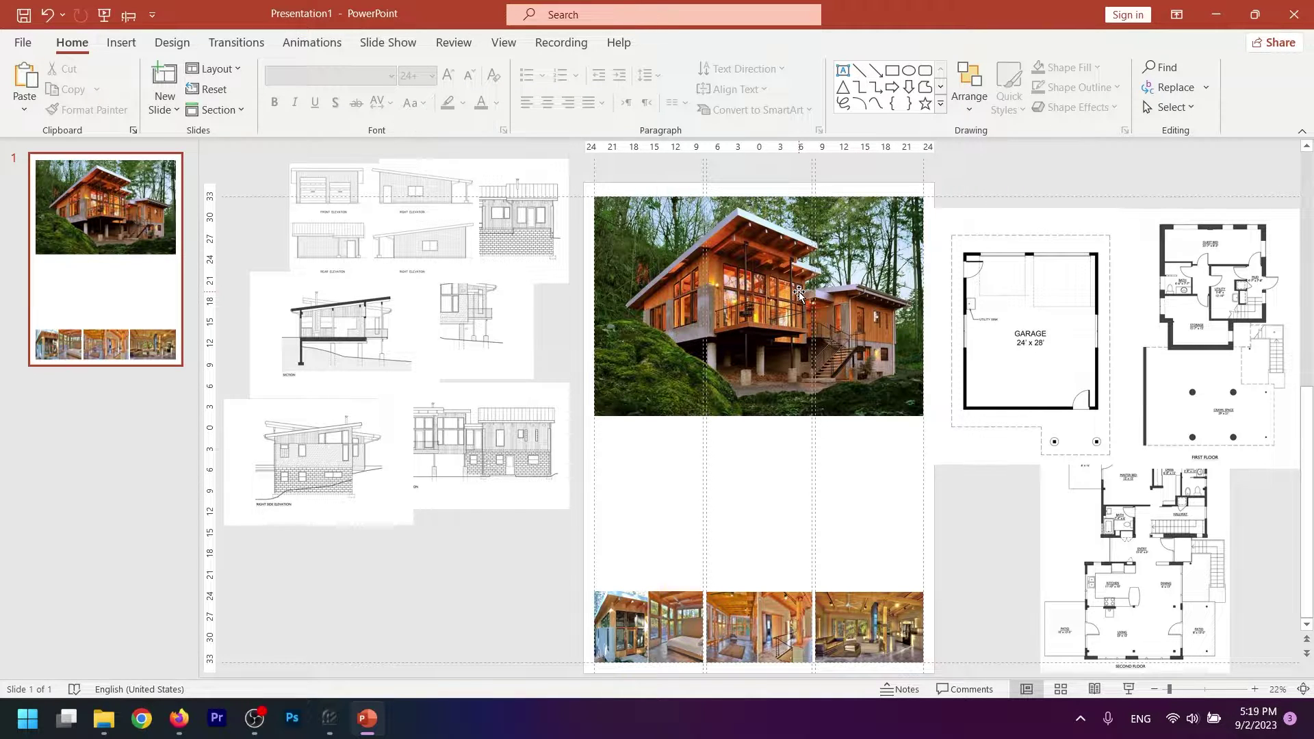
Step: Apply a gradient fill to the slide background and sample the first stop's color from the exterior photo's light blue sky
right_click(741, 503)
key("Escape")
left_click(1123, 272)
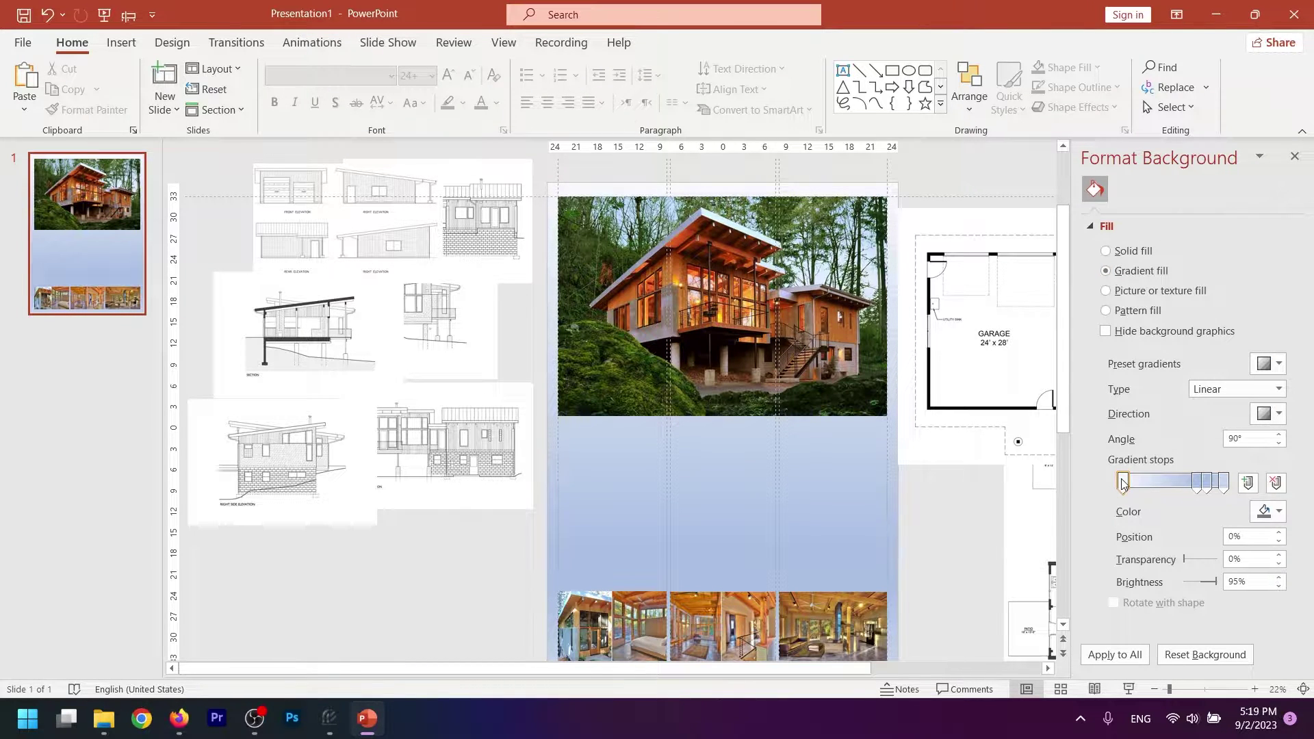
left_click(1269, 512)
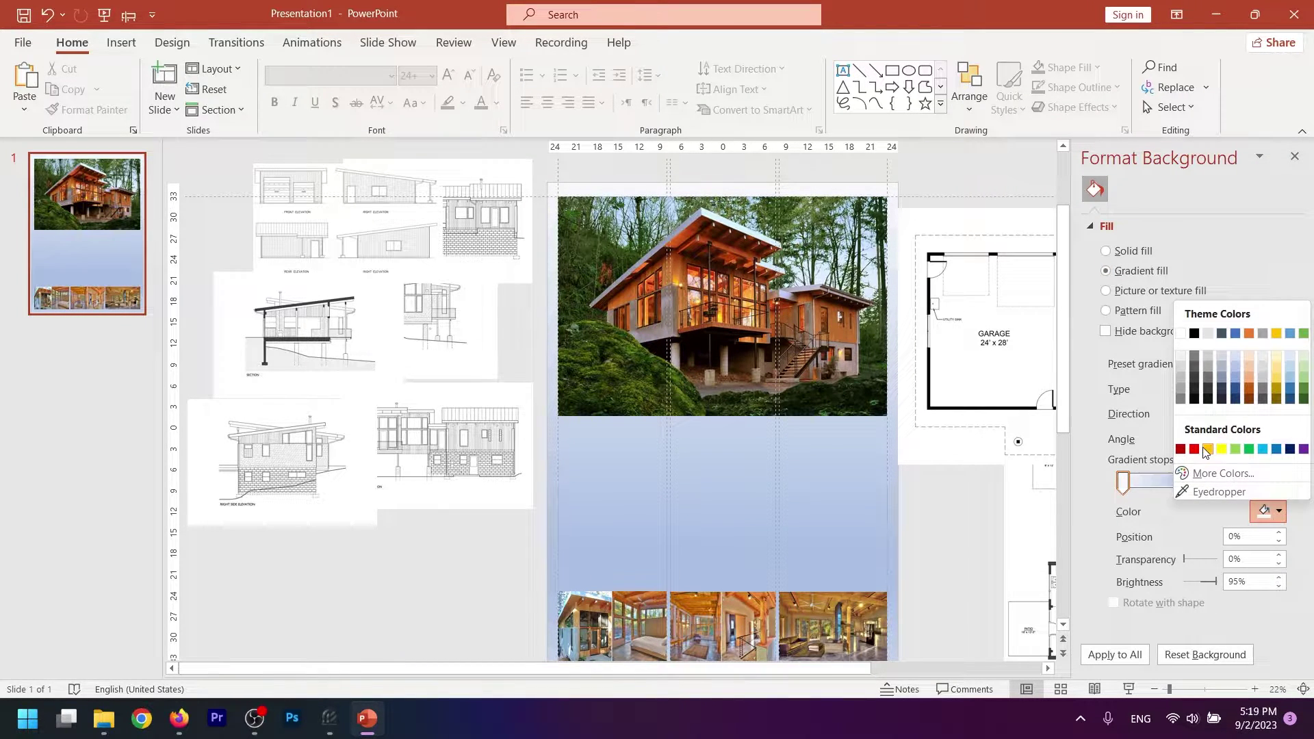
left_click(1209, 493)
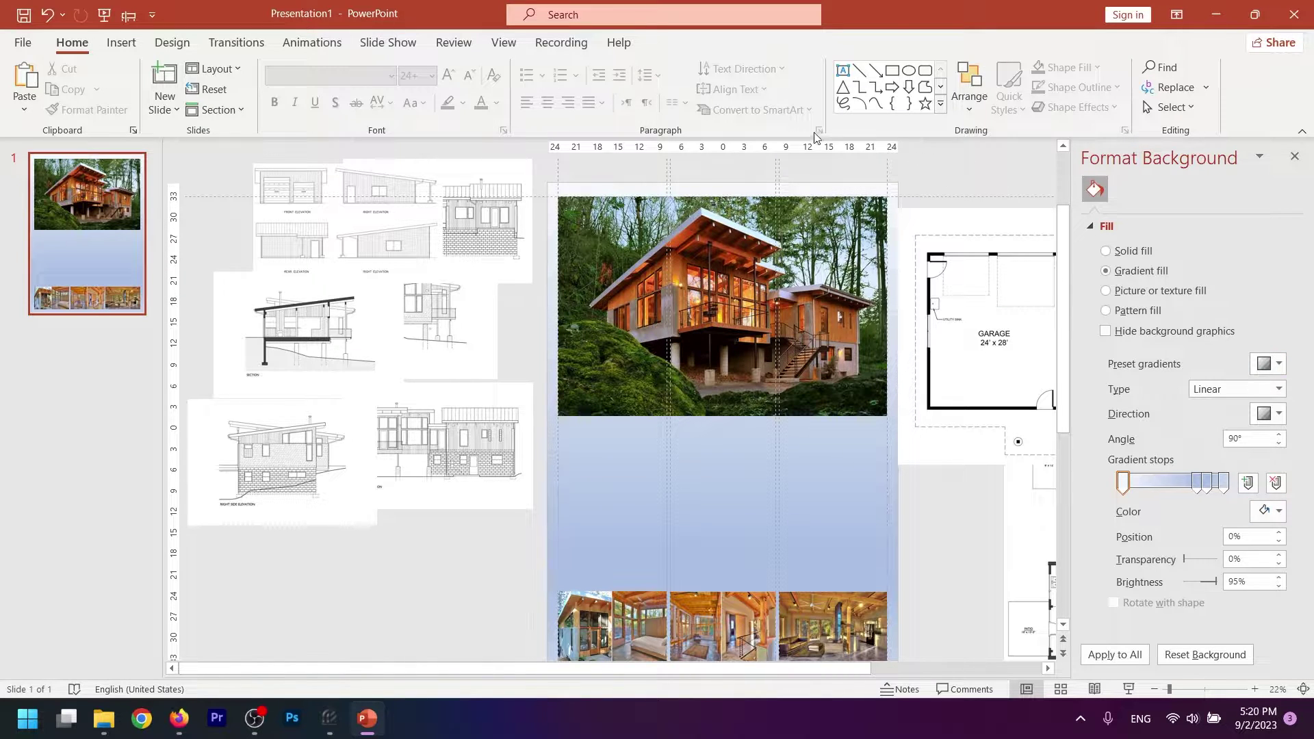
left_click(625, 209)
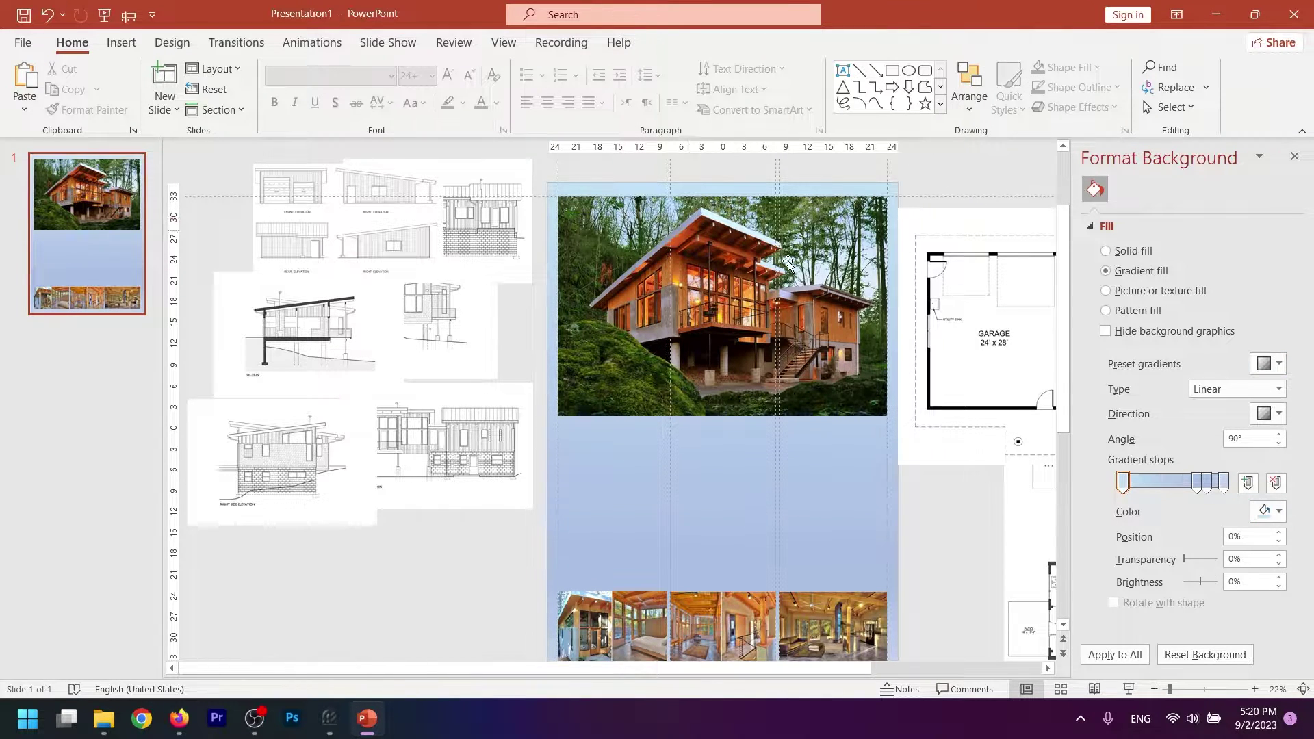
Step: Sample a dark green from the exterior photo as the color of the background gradient's last stop
left_click(1226, 486)
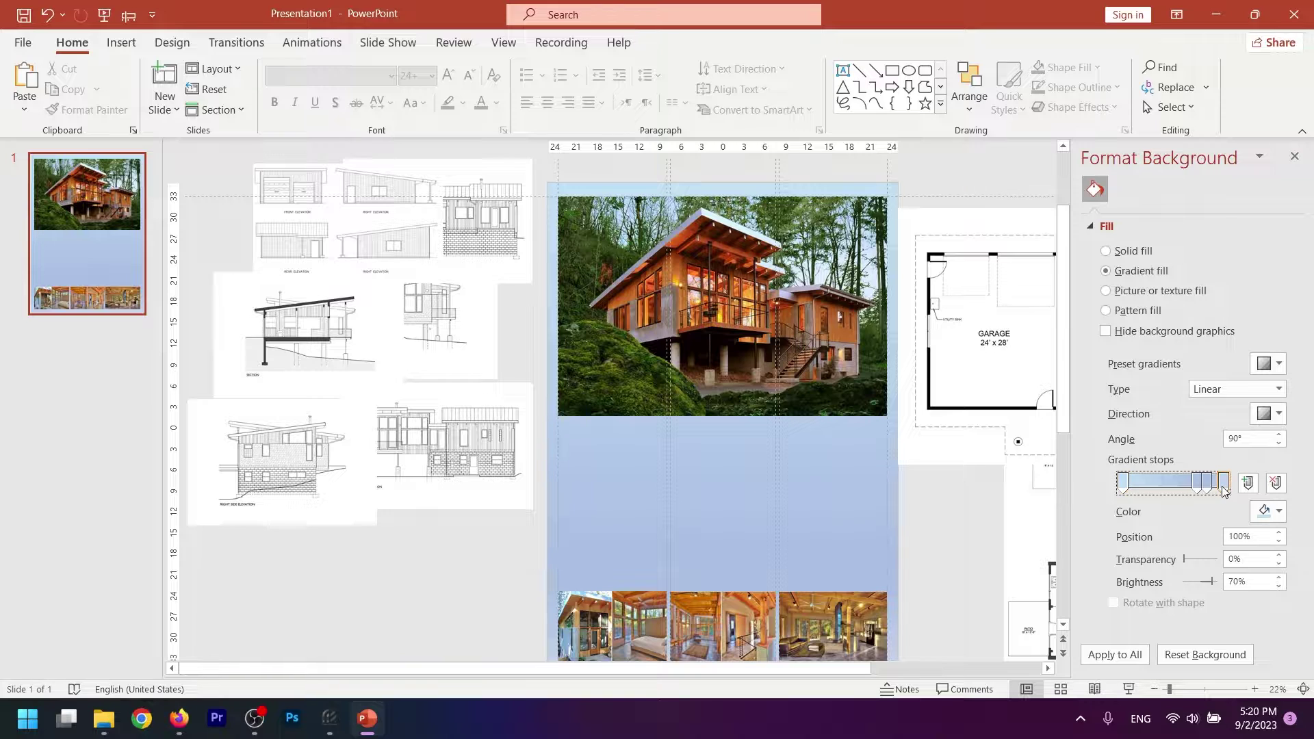
left_click(1265, 514)
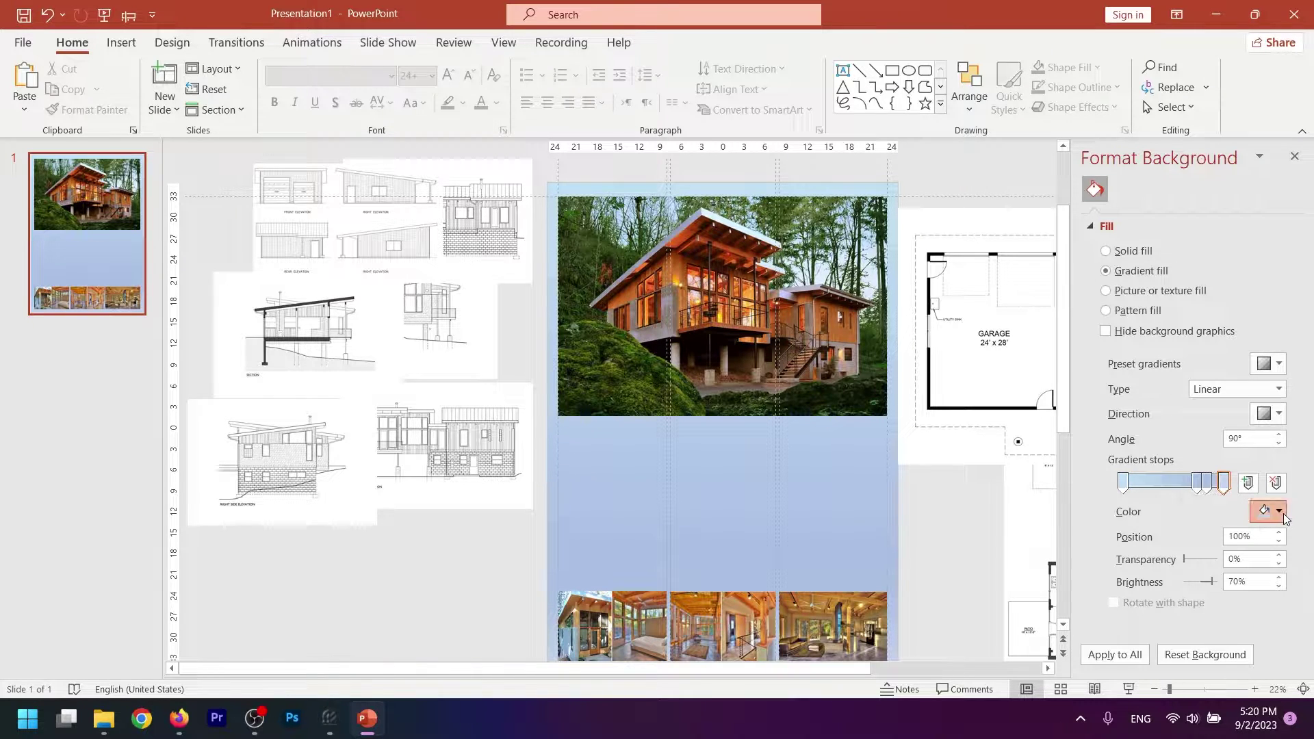
left_click(1196, 492)
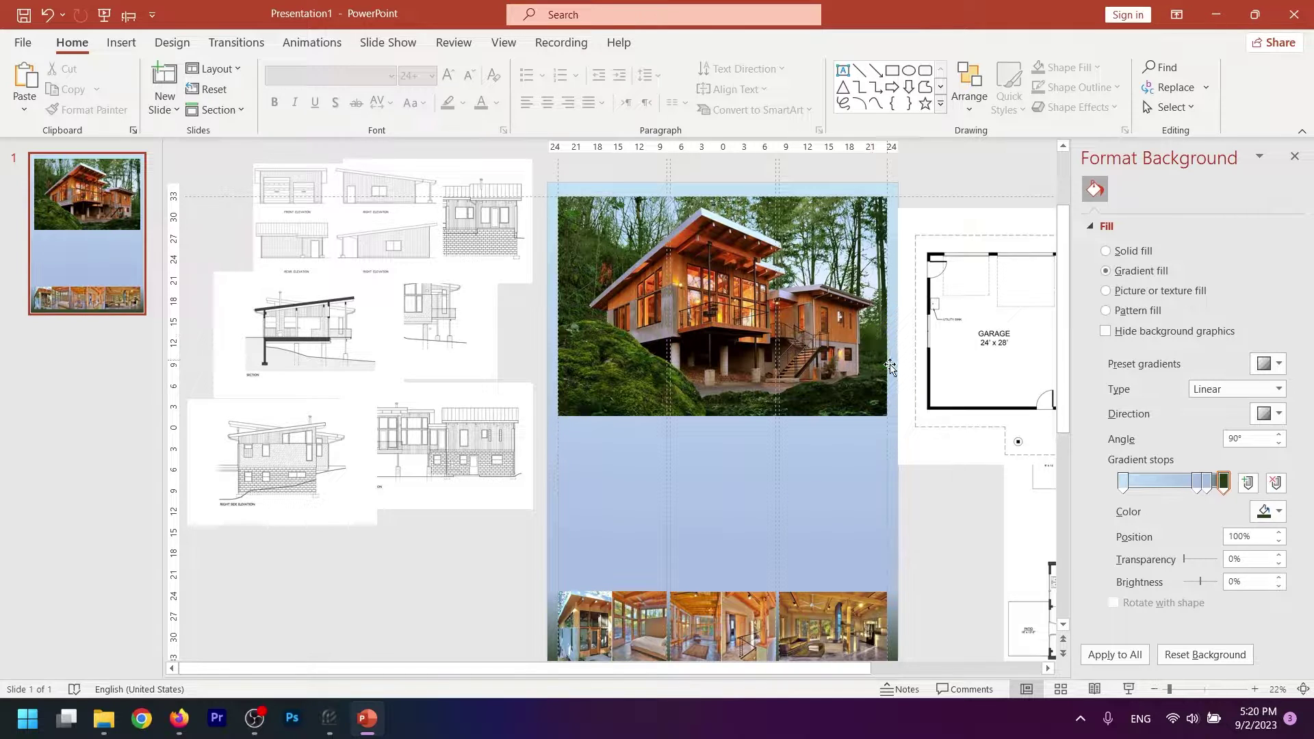
left_click(871, 345)
Step: Color the background gradient's two middle stops white and position the lower one at 84%
left_click(1196, 484)
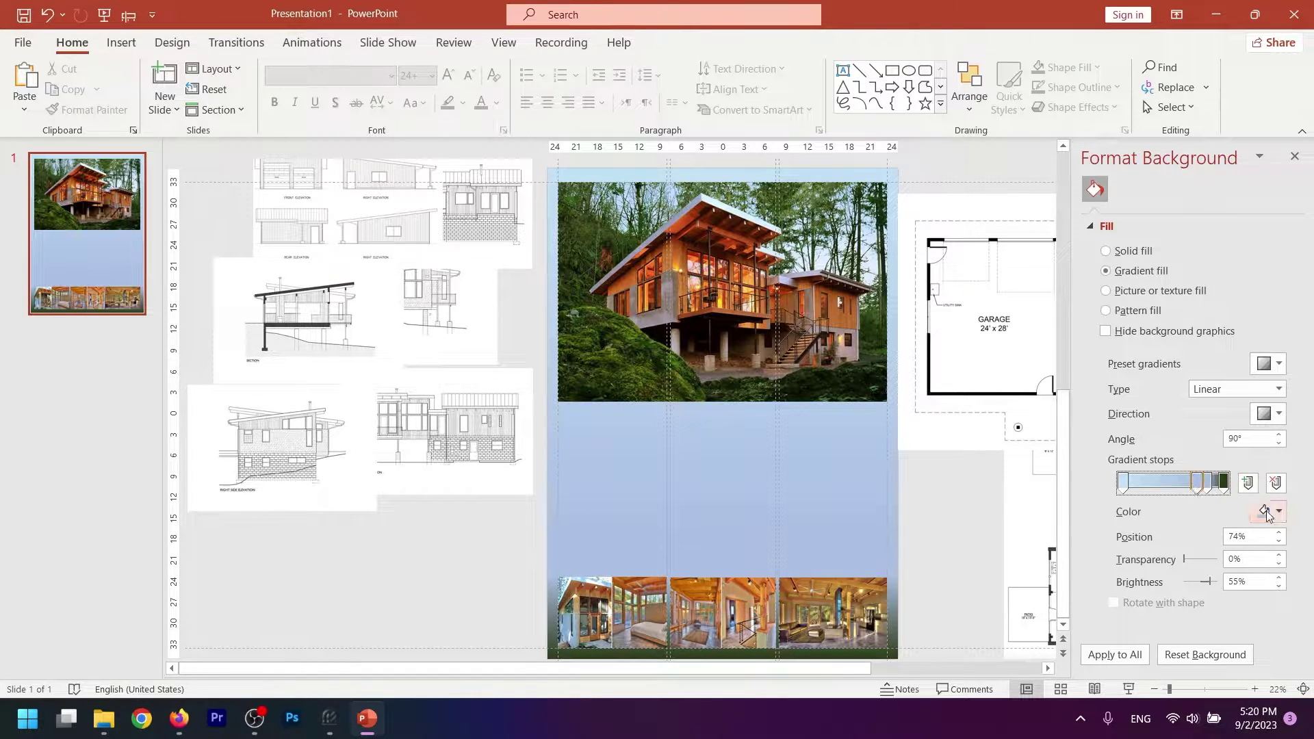
left_click(1278, 512)
left_click(1181, 285)
mouse_move(1196, 483)
left_mouse_down()
mouse_move(1135, 485)
mouse_move(1207, 485)
left_mouse_up()
left_click(1207, 483)
left_click(1280, 514)
left_click(1181, 285)
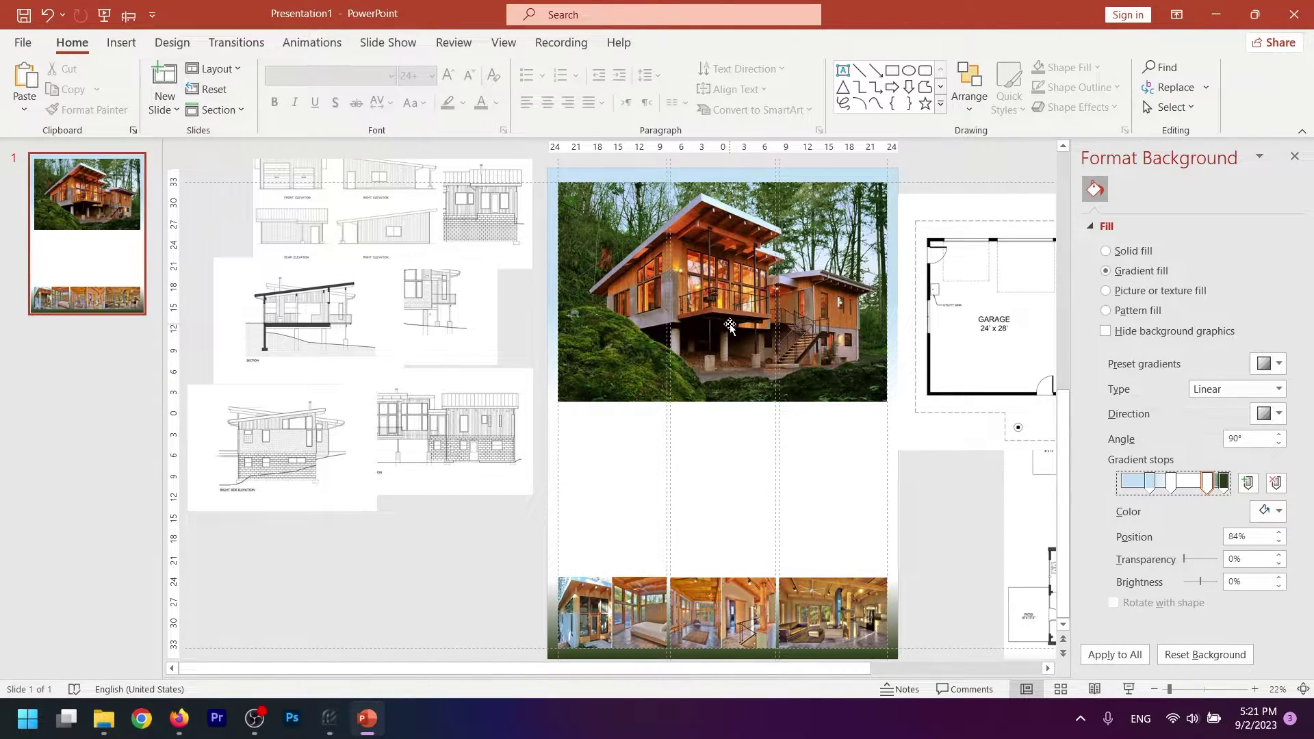
Step: Try a soft-edge preset on the large exterior photo
left_click(730, 323)
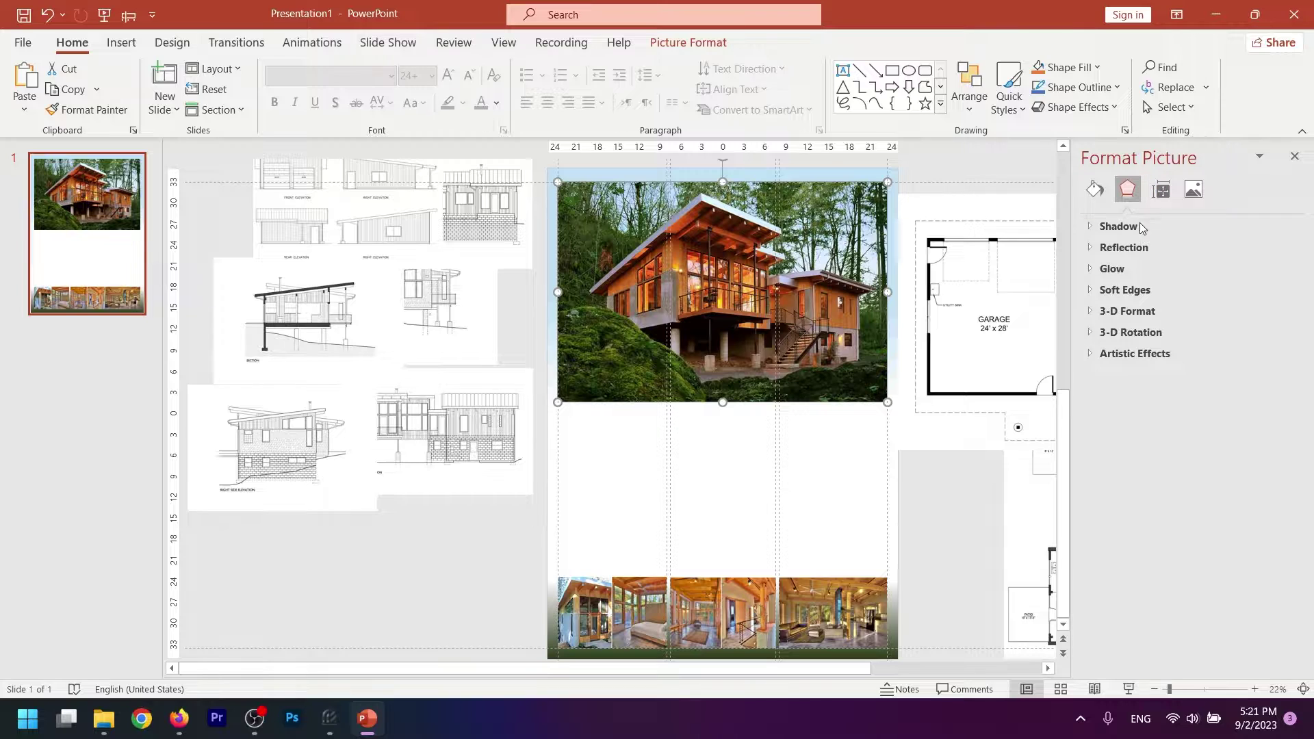
left_click(1112, 290)
left_click(1263, 313)
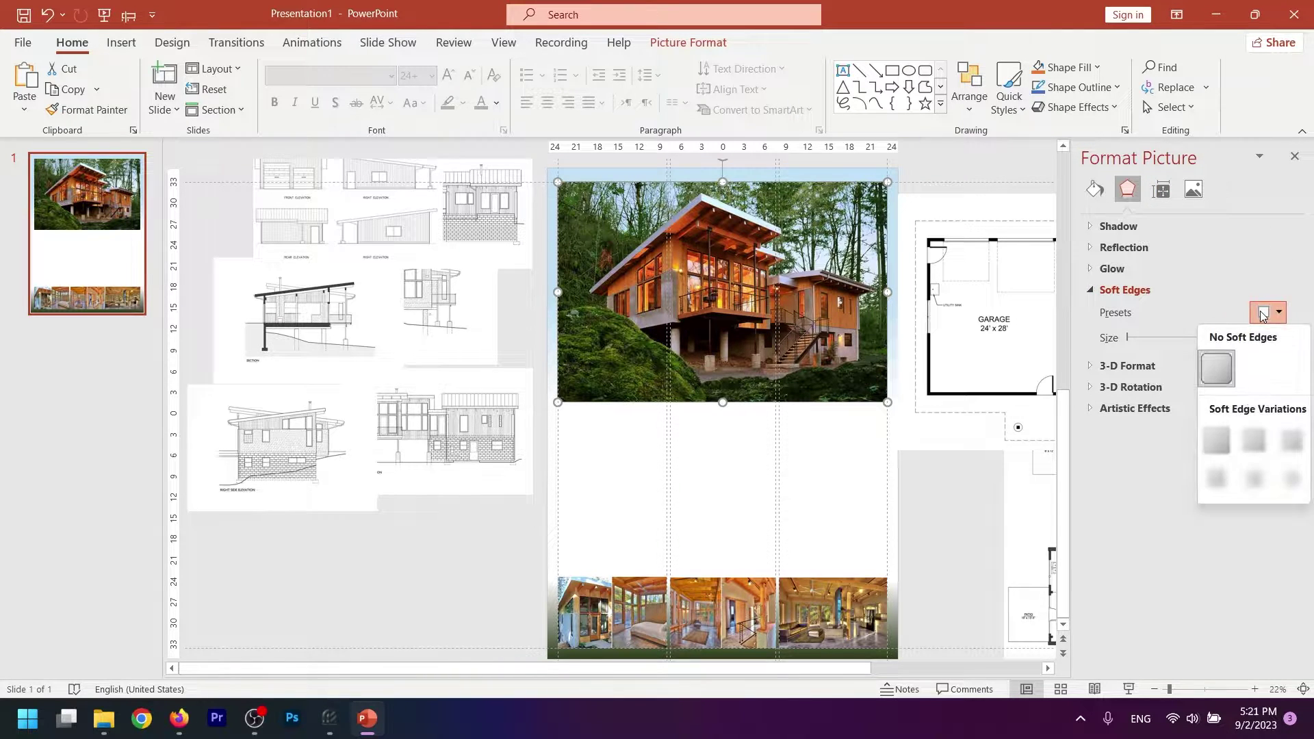
left_click(1263, 479)
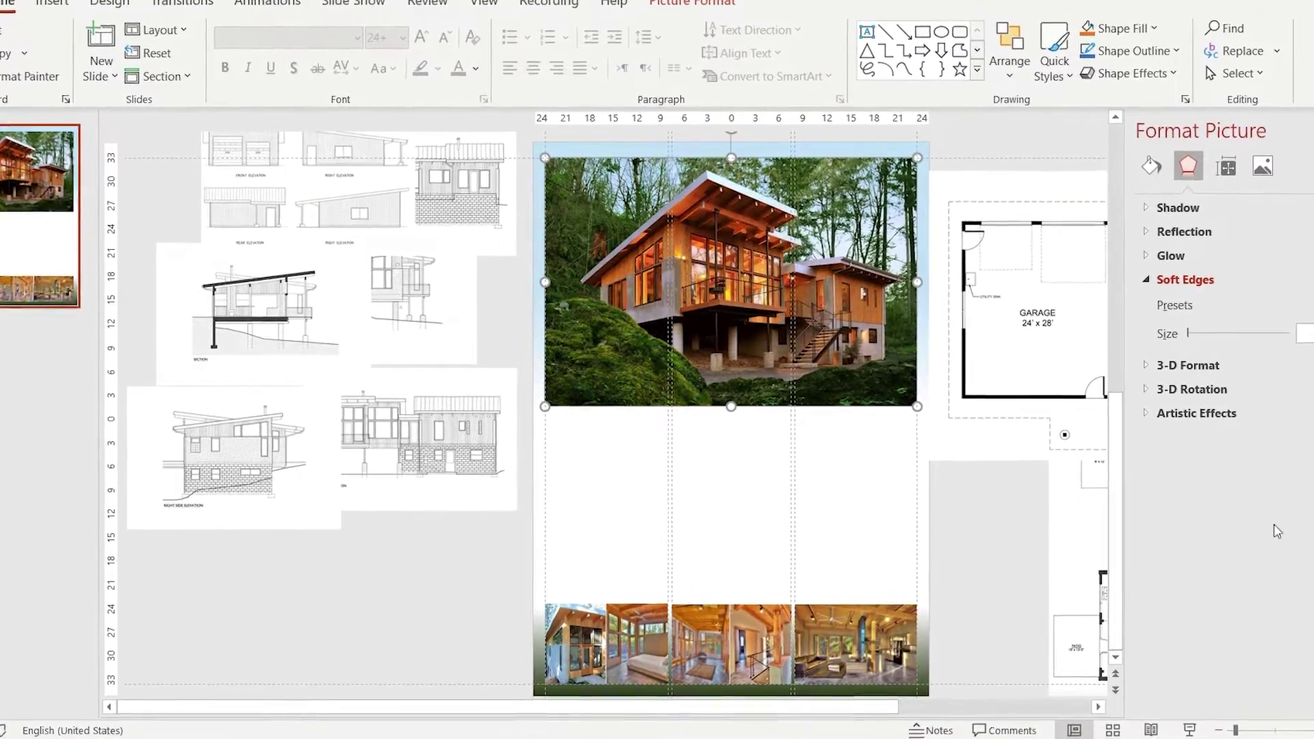
Step: Draw a rectangle about 54.3 × 5.8 cm just below the exterior photo, extending past both sides of the slide
left_click(150, 187)
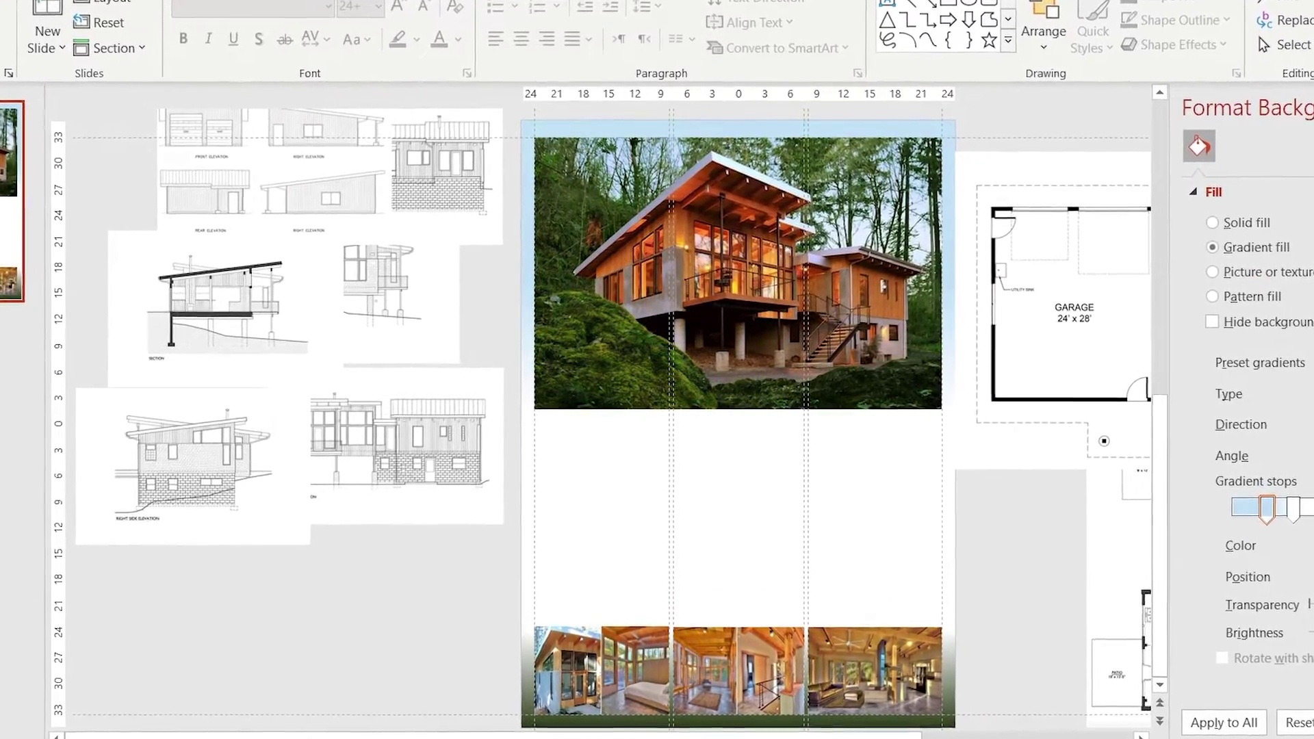
left_click(156, 19)
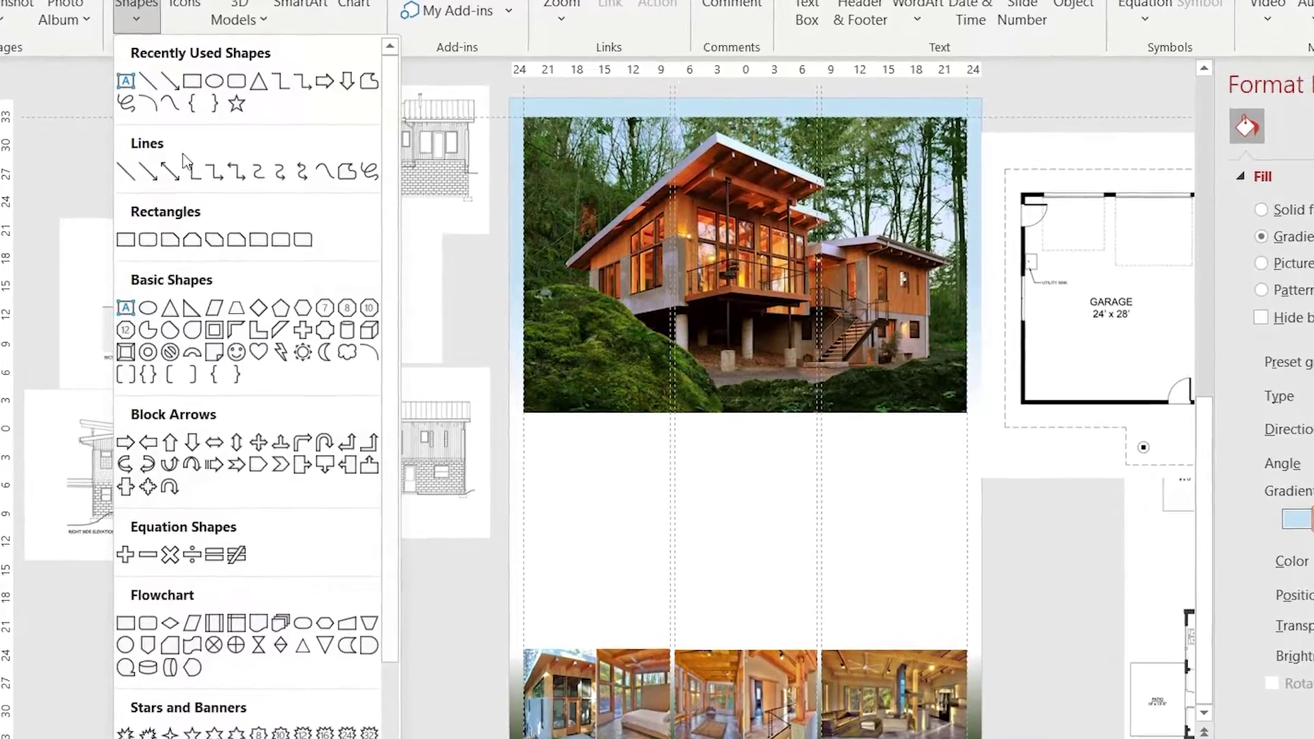
left_click(211, 97)
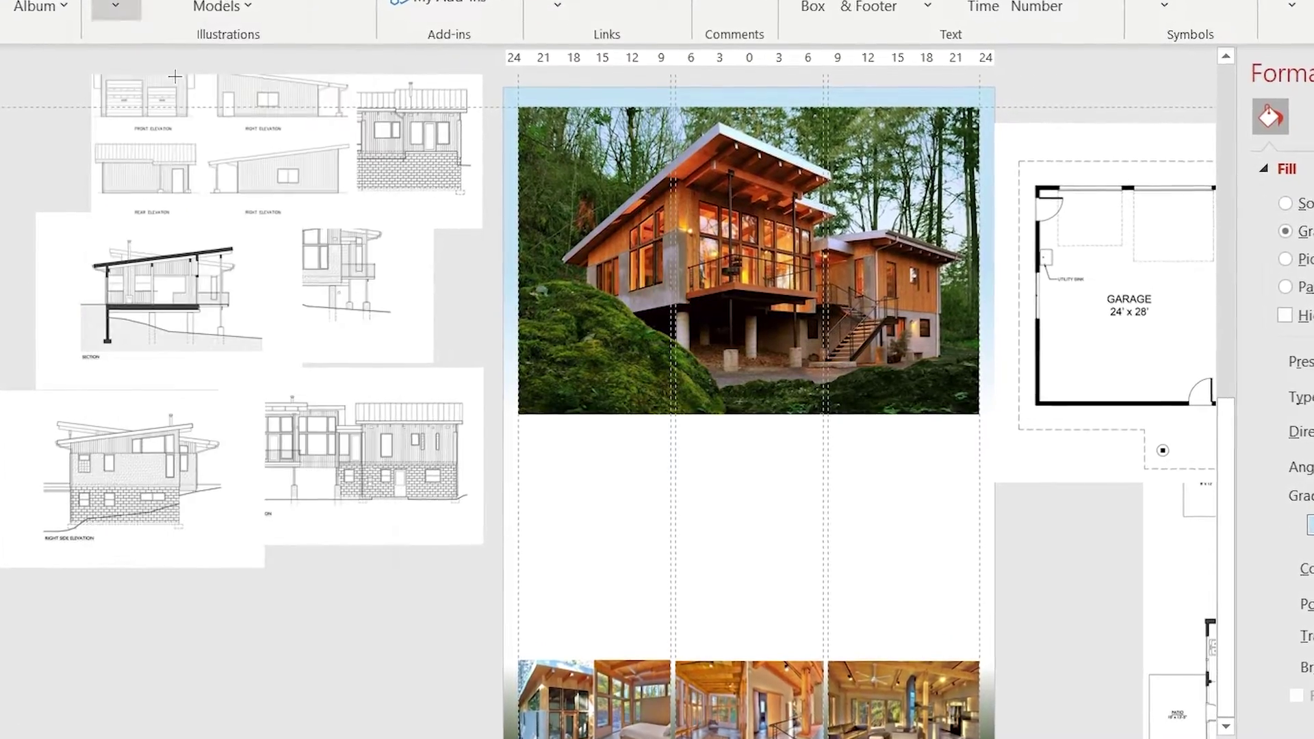
left_click_drag(487, 401, 1056, 458)
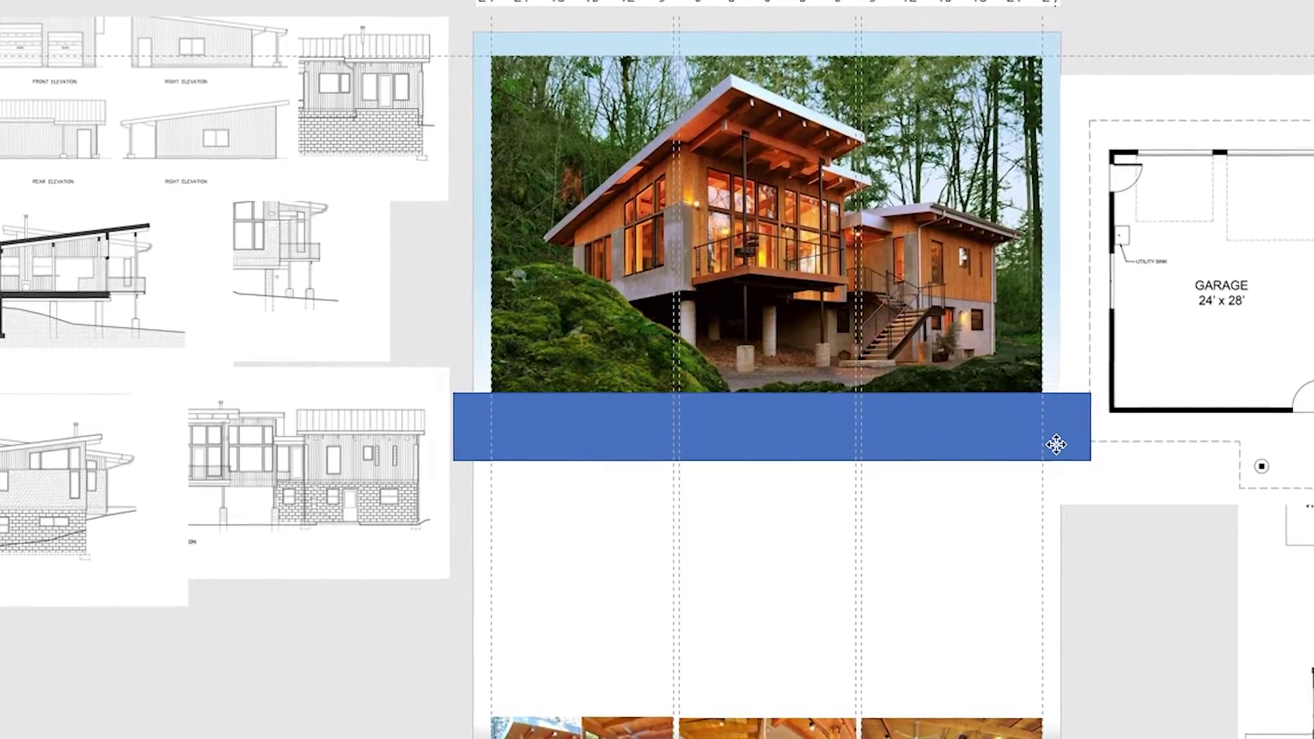
left_click(1043, 442)
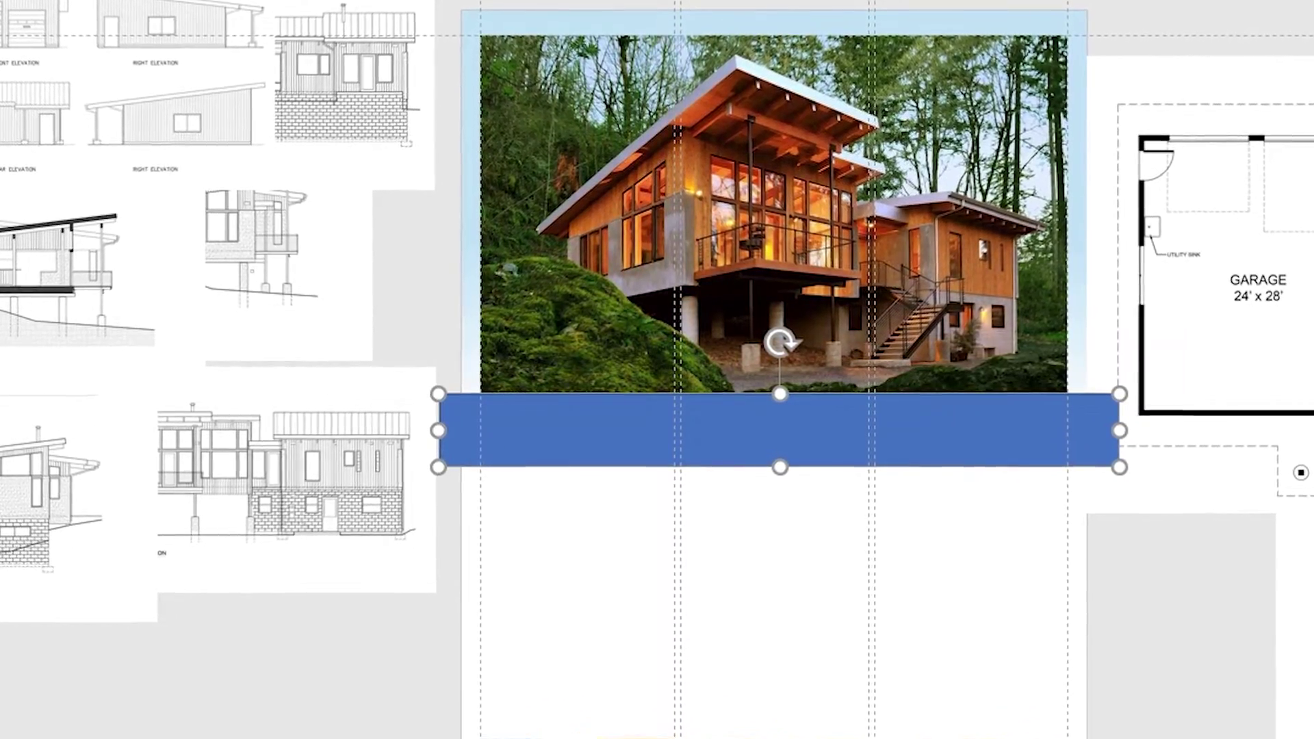
Step: Fill the rectangle below the exterior photo with white and remove its outline
left_click(643, 0)
left_click(551, 0)
left_click(643, 0)
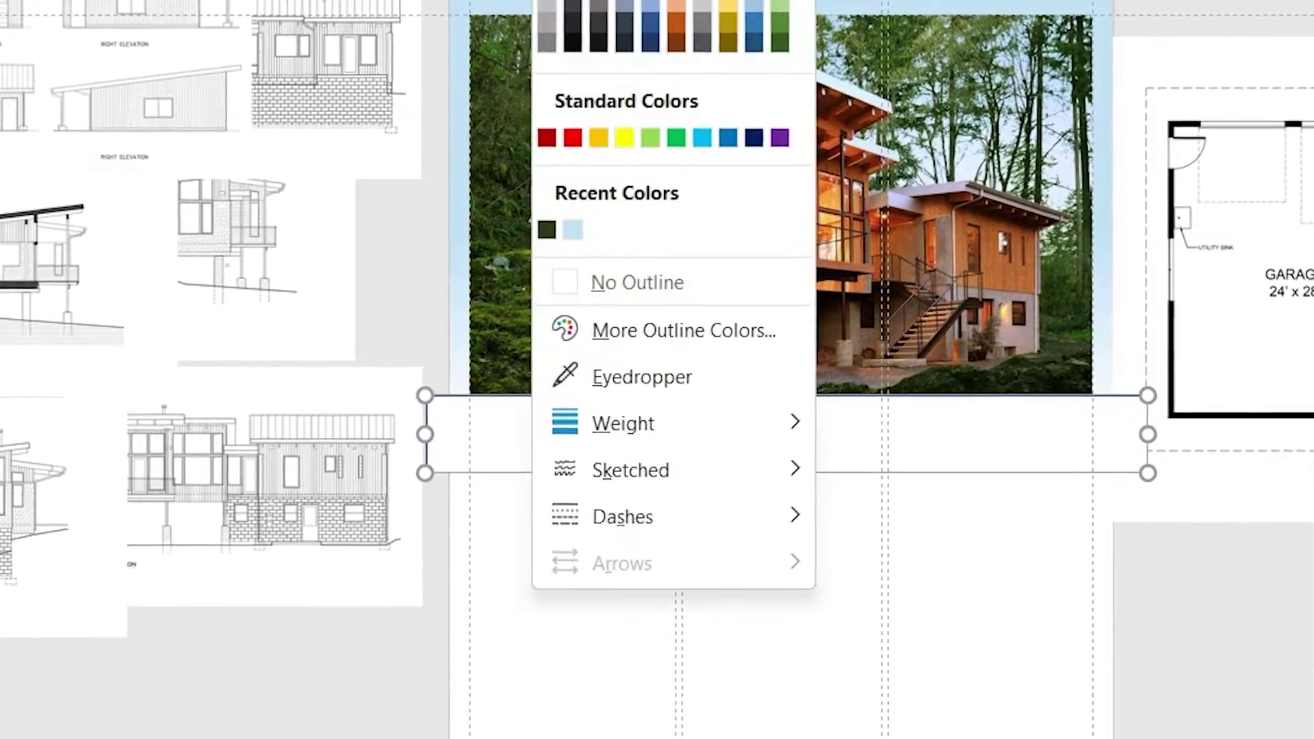
left_click(679, 297)
left_click(1210, 624)
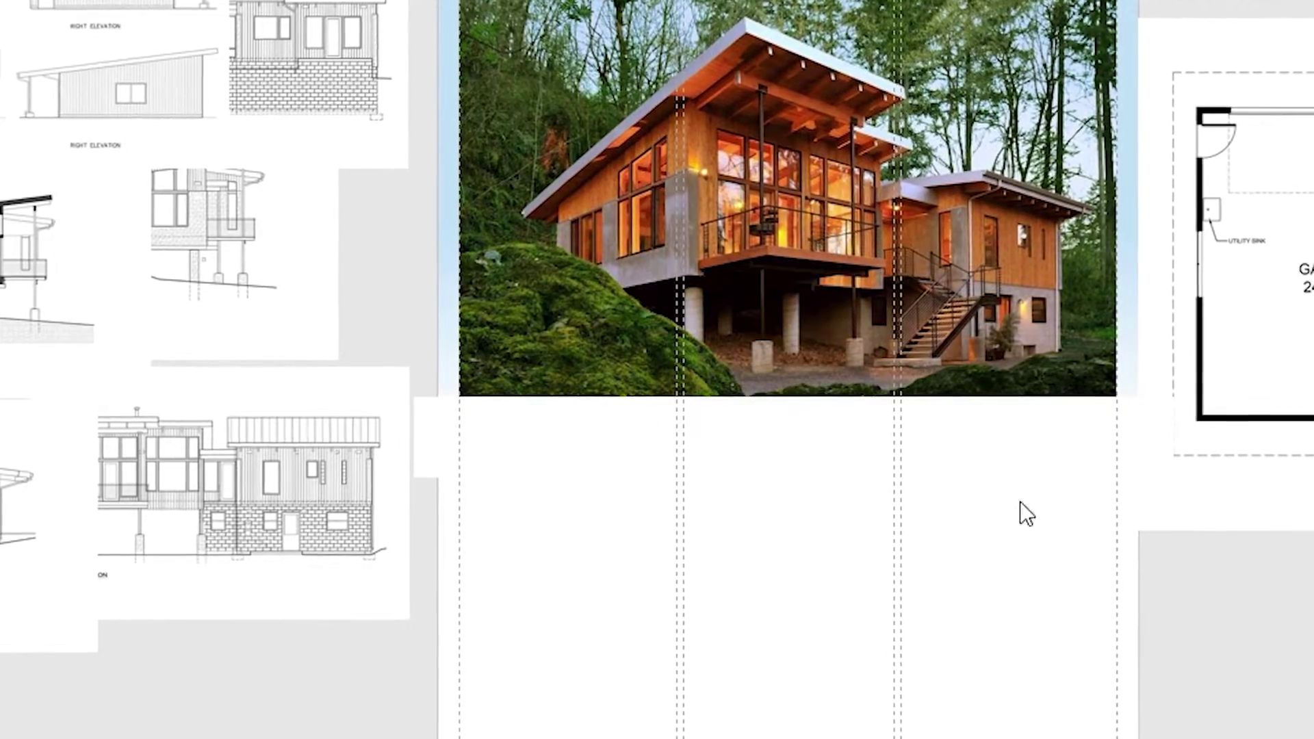
Step: Give the white rectangle 50 pt soft edges and stretch it to about 10.75 cm high so it fades the exterior photo's lower edge
left_click(967, 432)
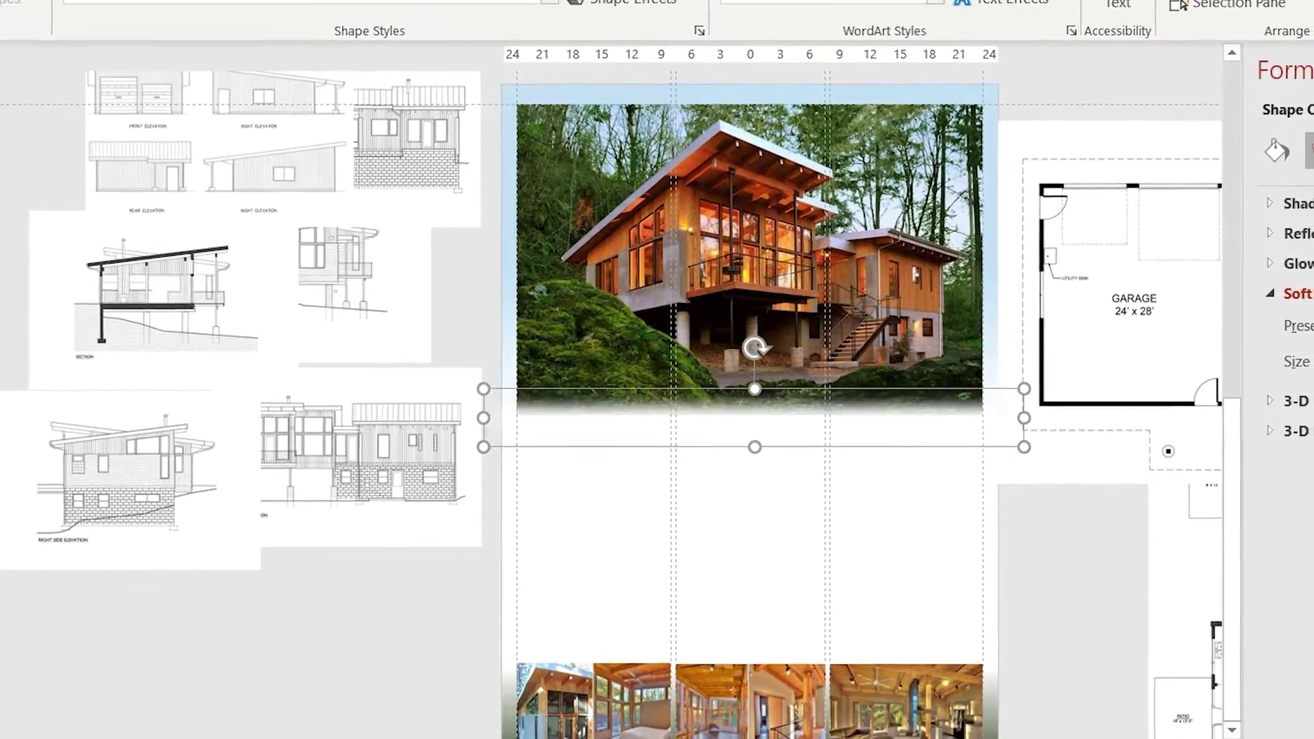
left_click_drag(904, 431, 853, 378)
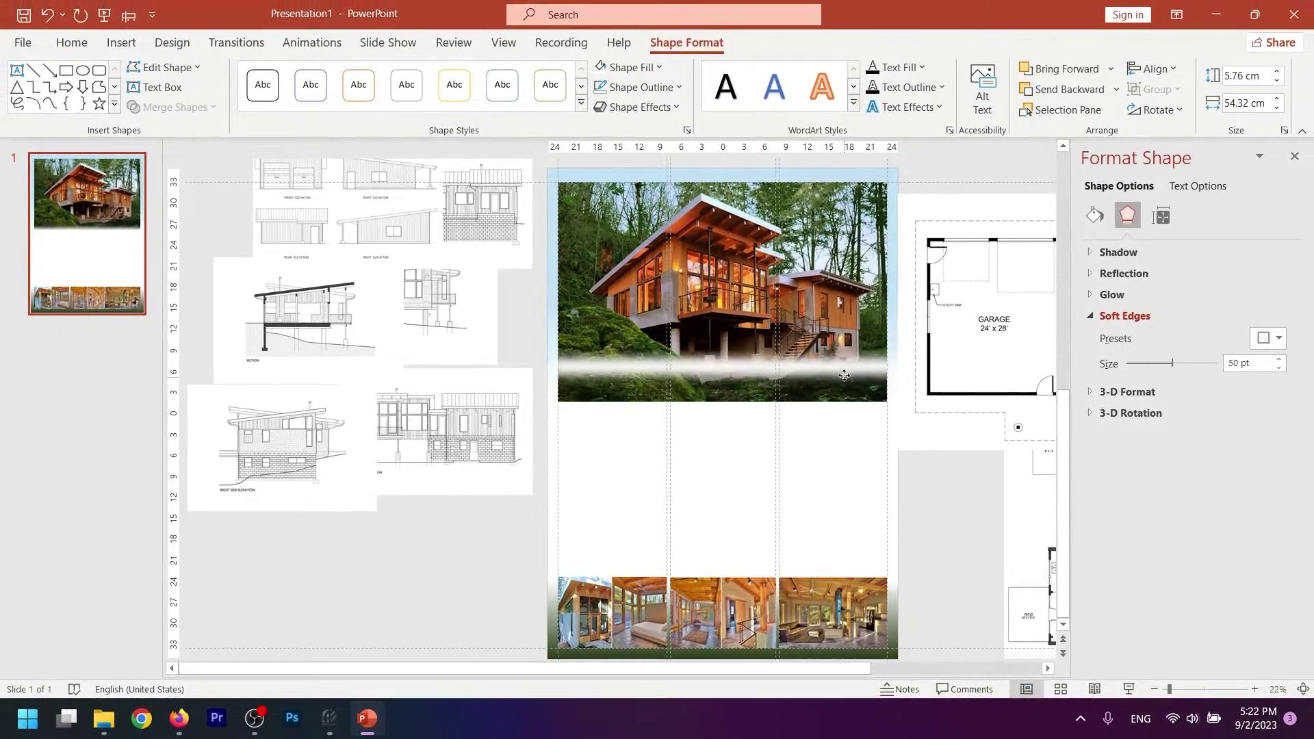
left_click_drag(836, 425, 836, 410)
left_click_drag(723, 420, 720, 455)
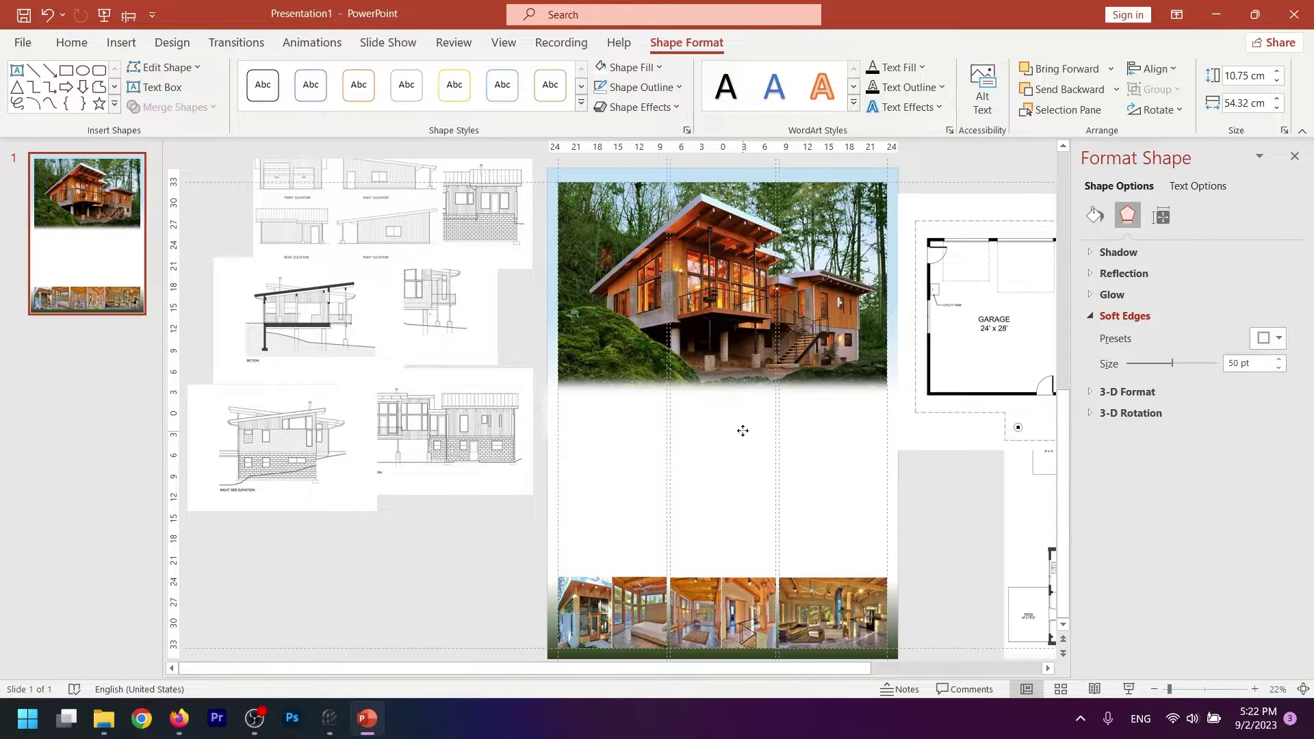
left_click(742, 431)
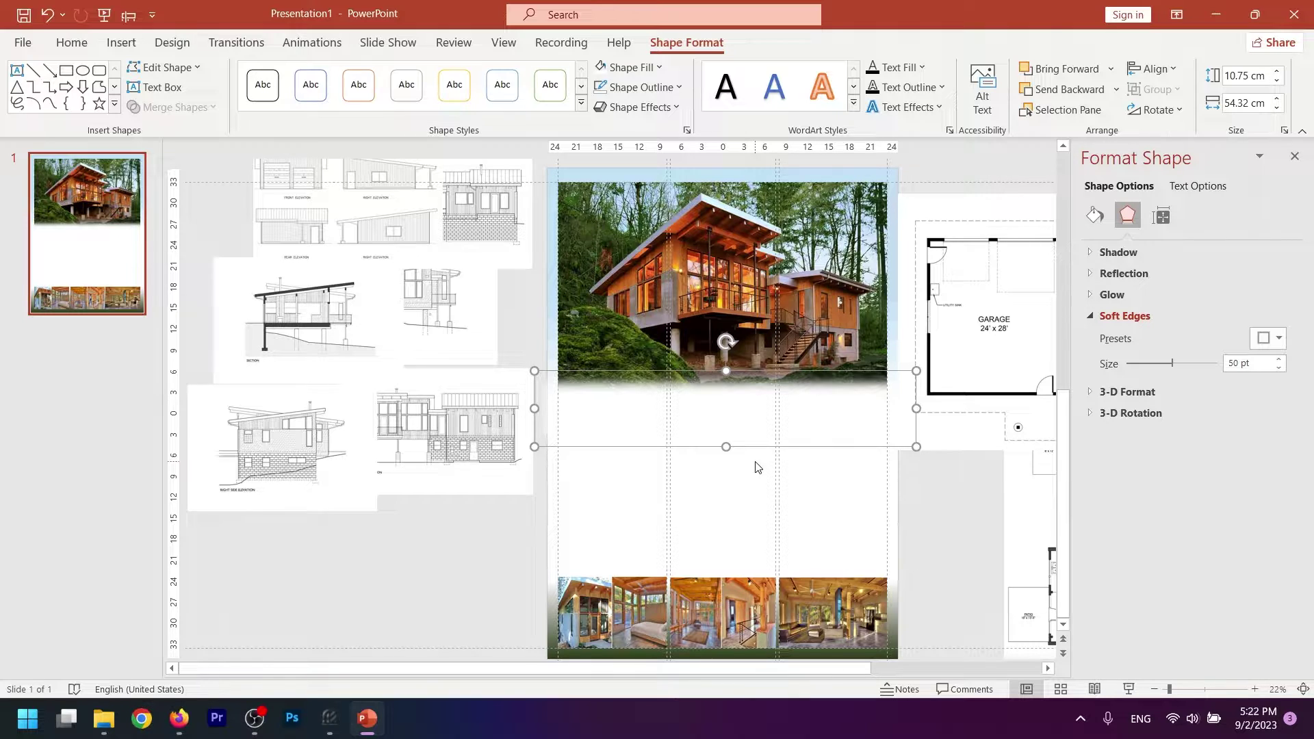
left_click(1128, 691)
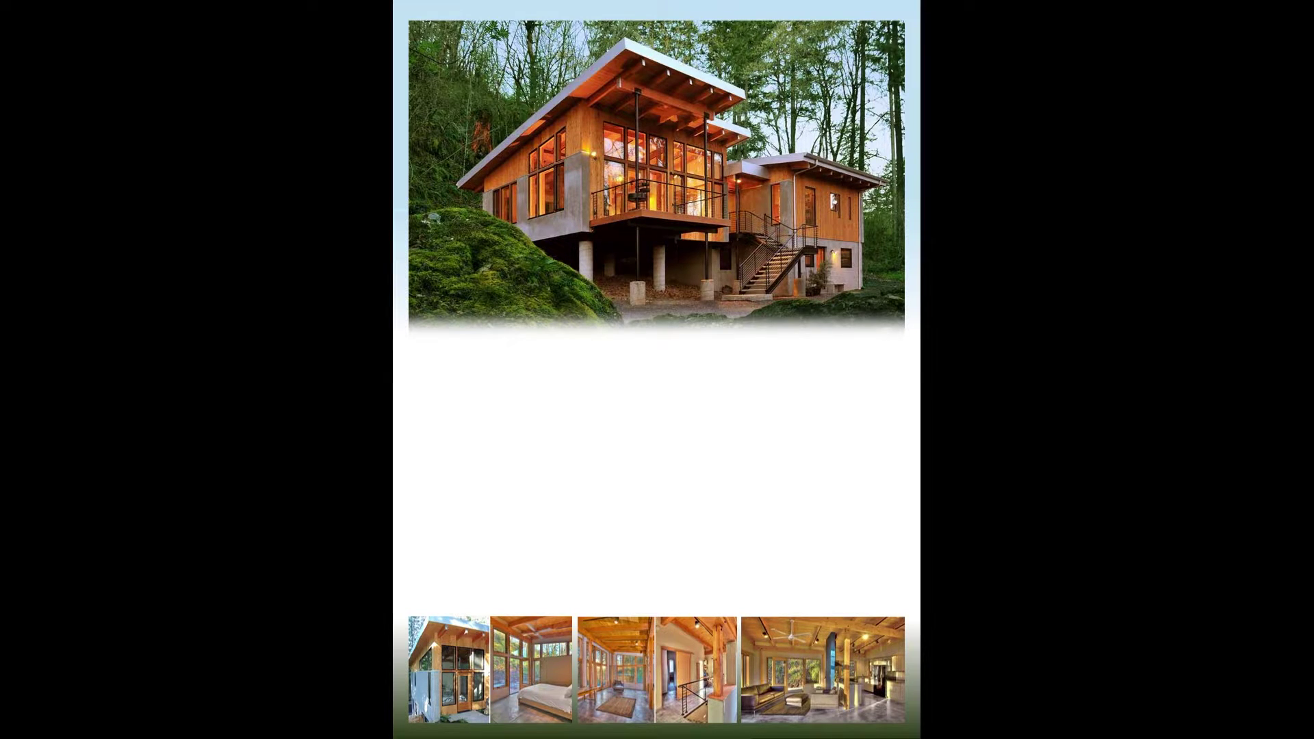
key("Escape")
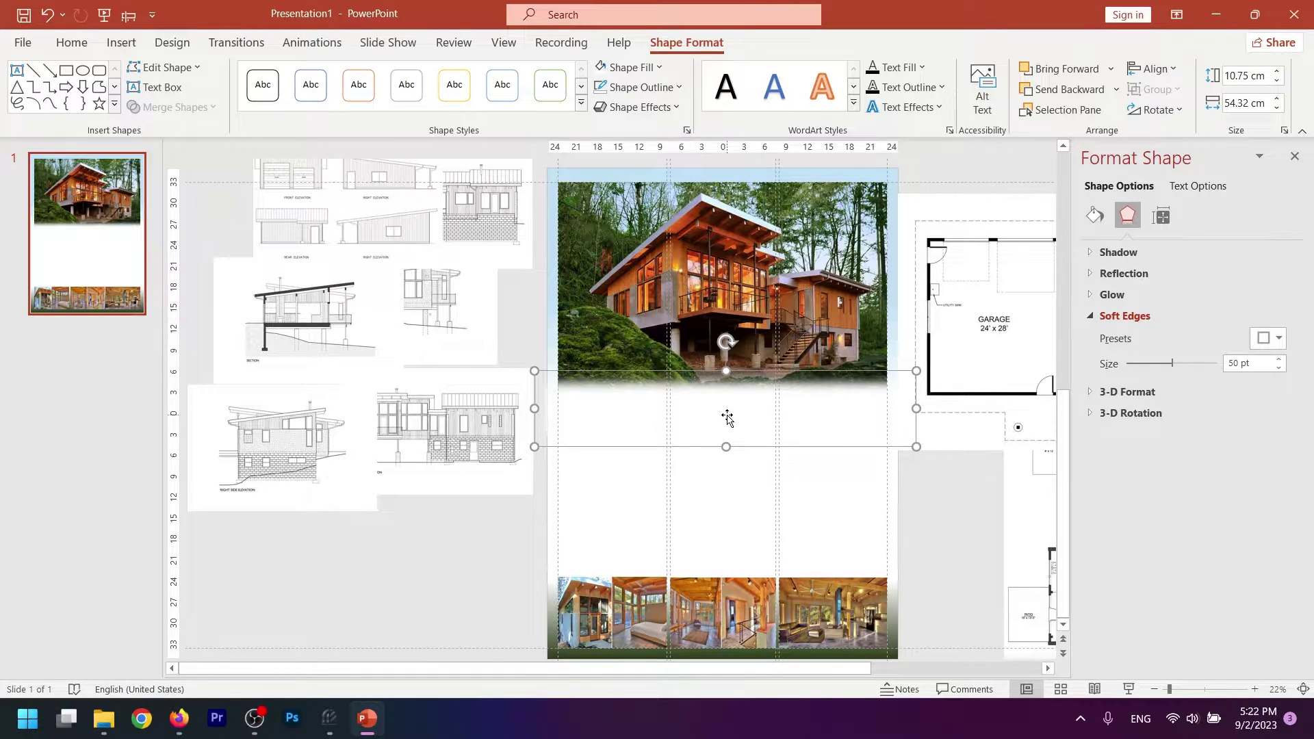
Step: Paste a copy of the soft white rectangle over the upper edge of the small photo row and preview the slide full screen
key("ctrl+v")
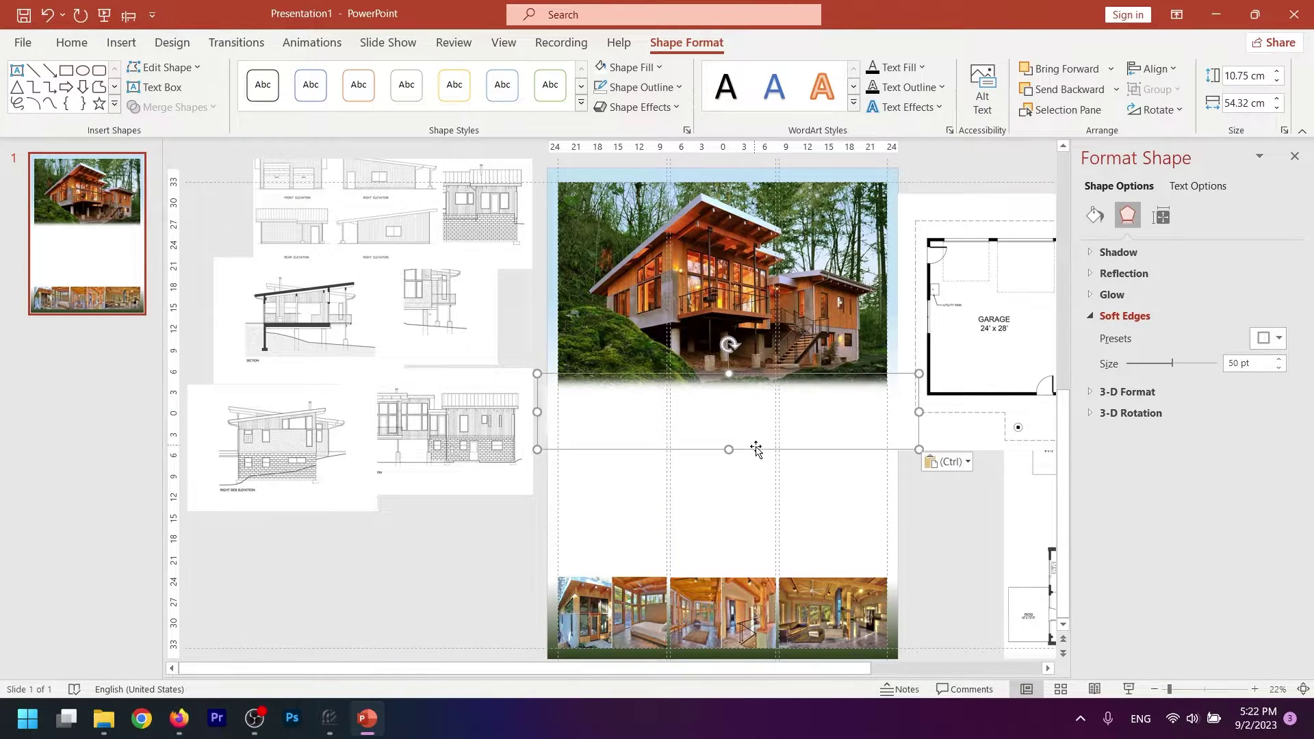
left_click_drag(751, 446, 737, 589)
key("F5")
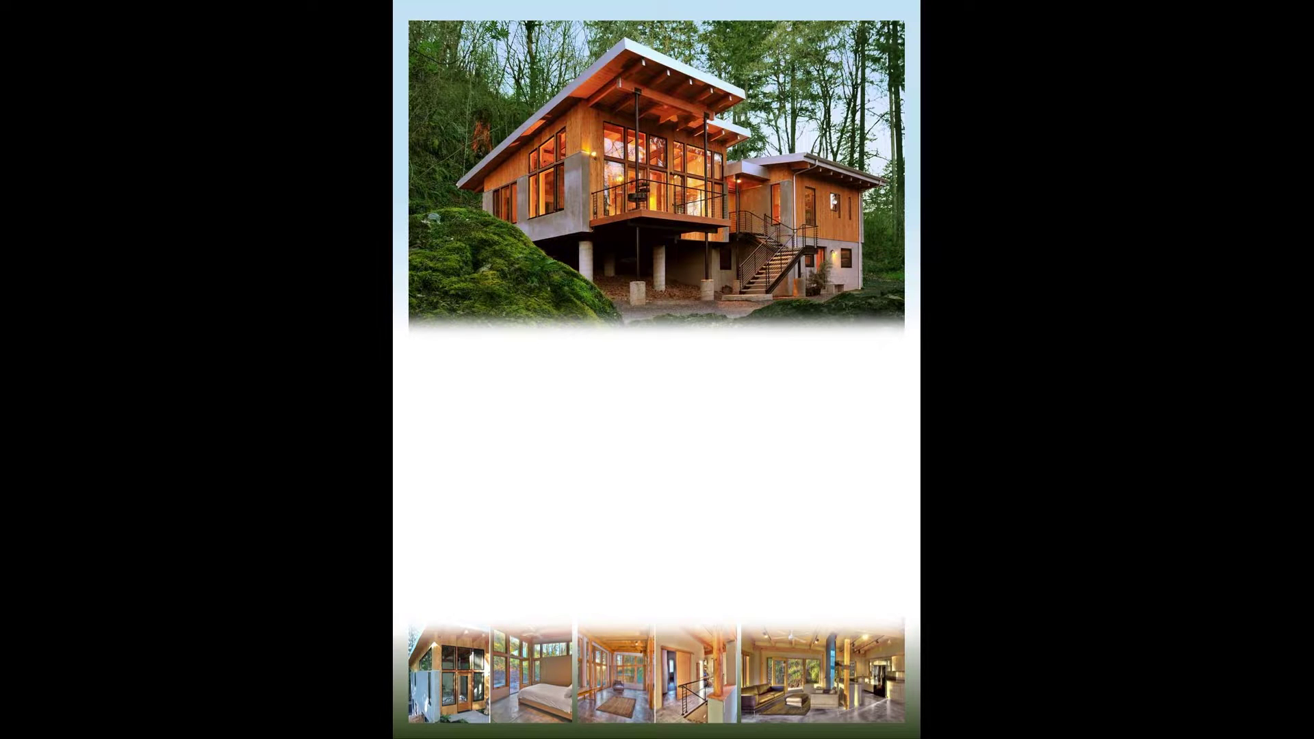
key("Escape")
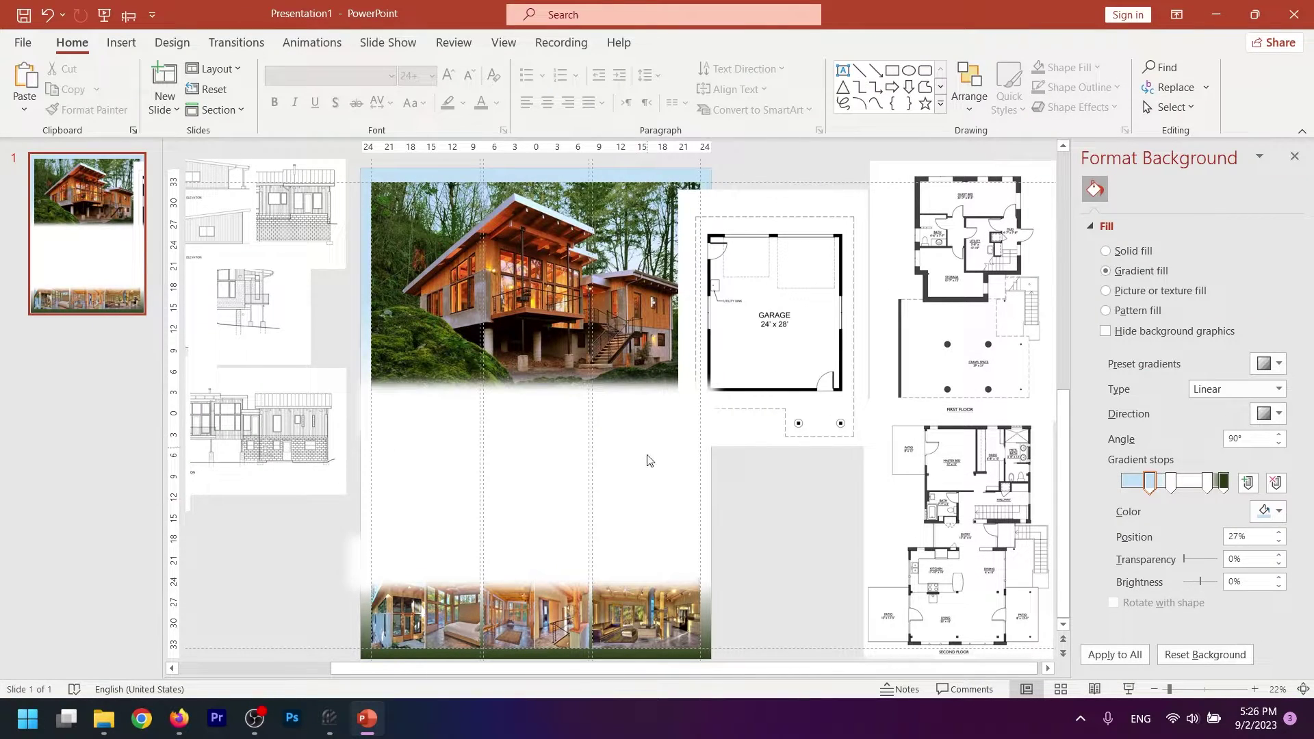
Step: Make the garage plan's white background transparent with Set Transparent Color and move the plan slightly up
left_click(768, 346)
left_click_drag(768, 345, 751, 360)
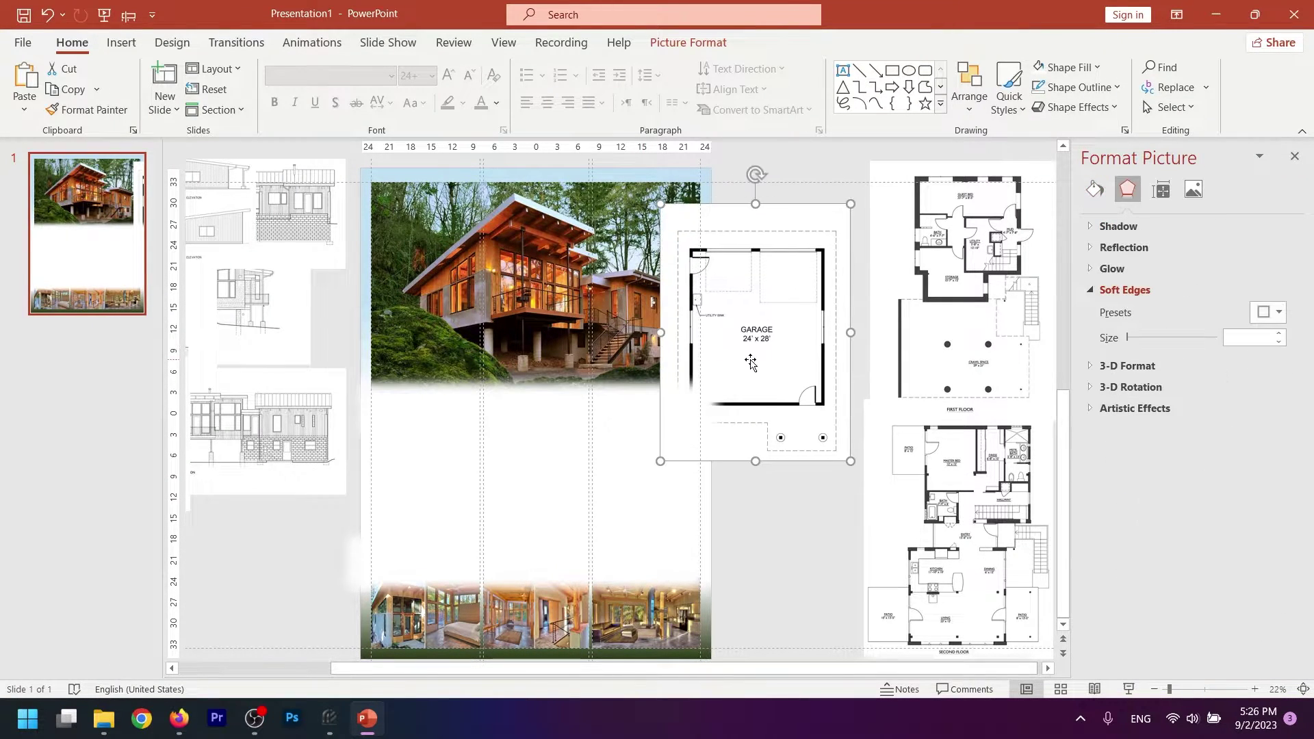
left_click_drag(939, 291, 912, 288)
left_click_drag(924, 507, 907, 507)
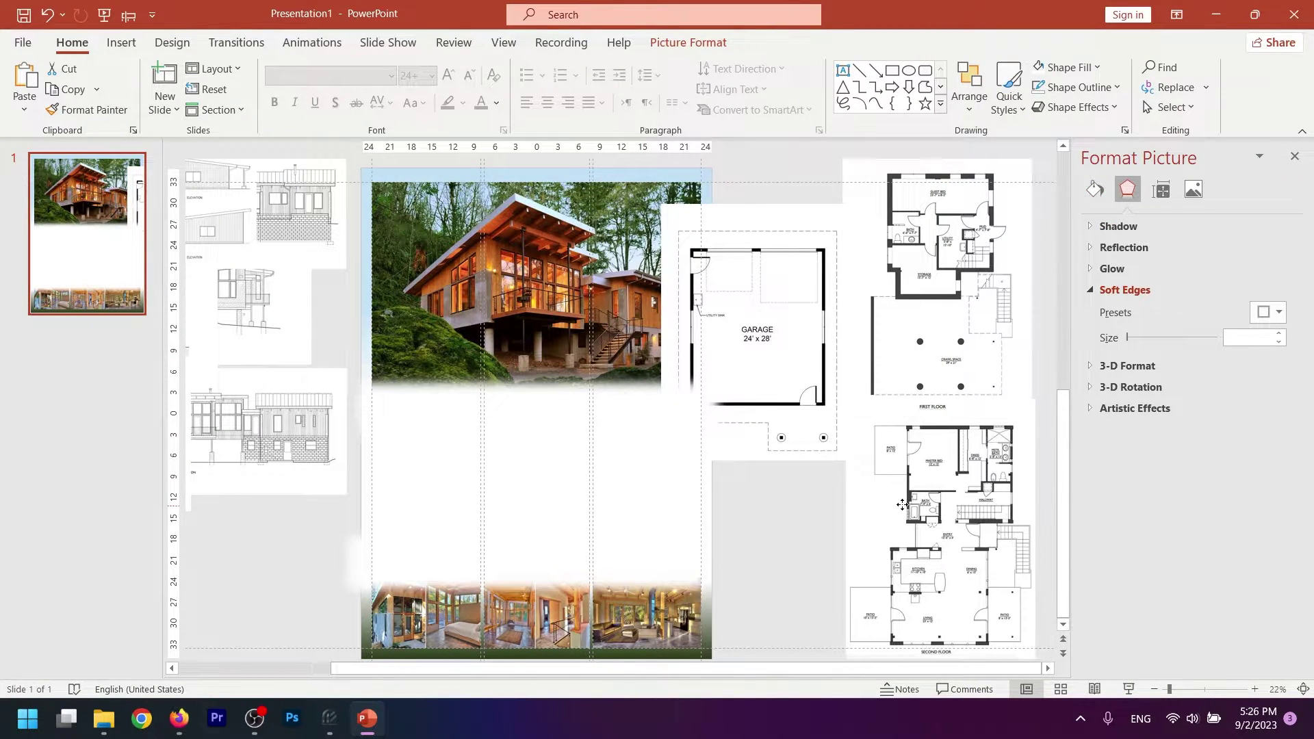
left_click(799, 442)
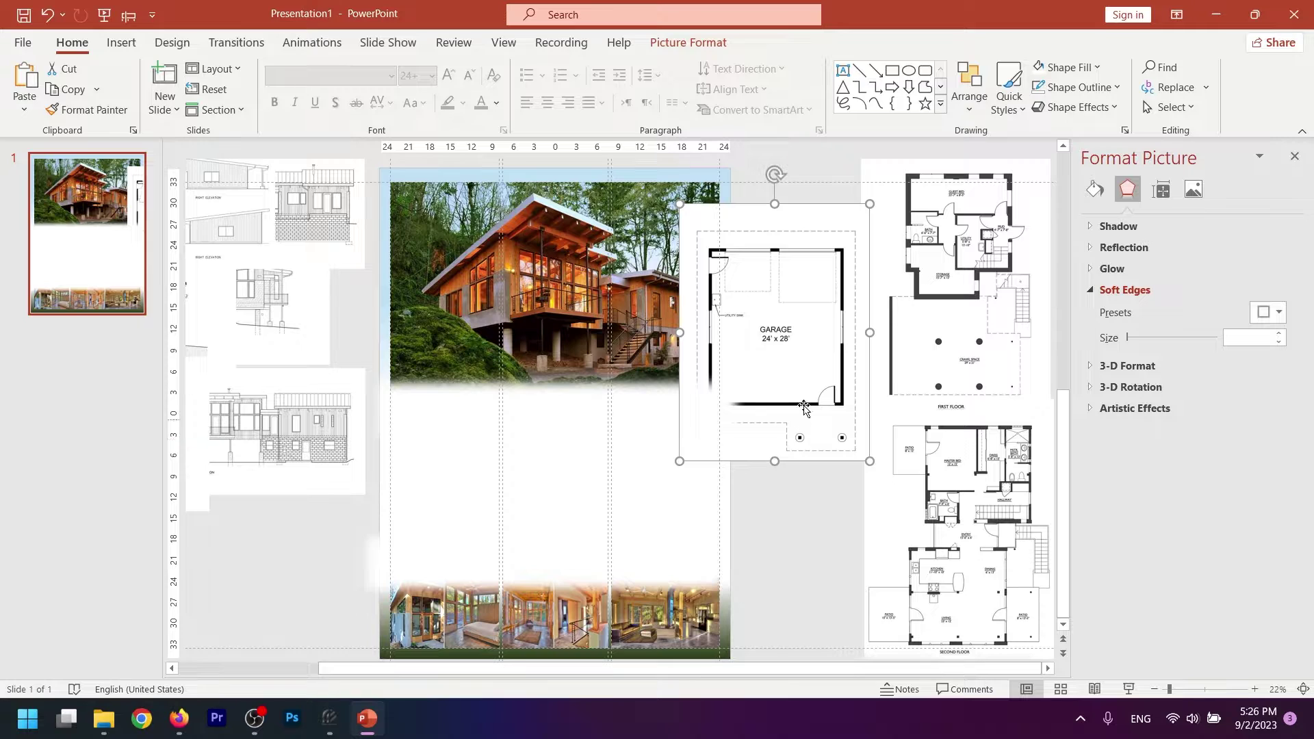
left_click(688, 42)
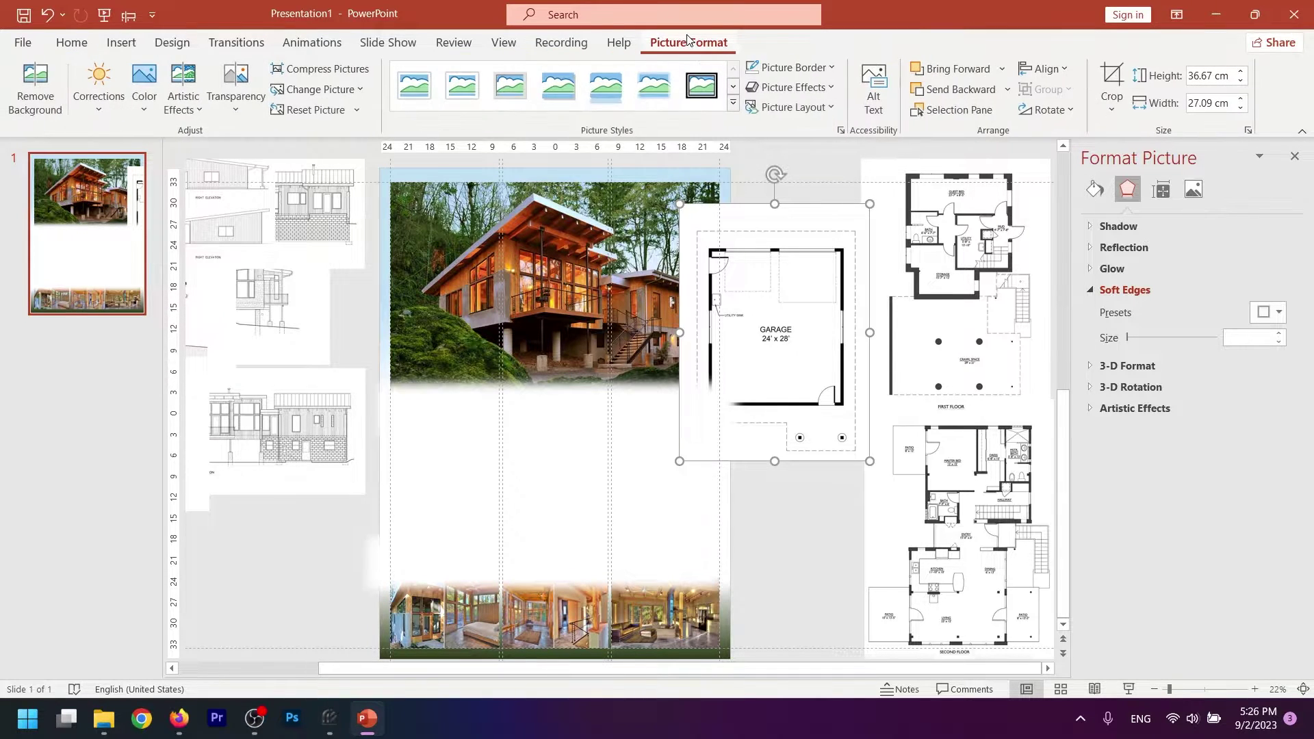
left_click(152, 82)
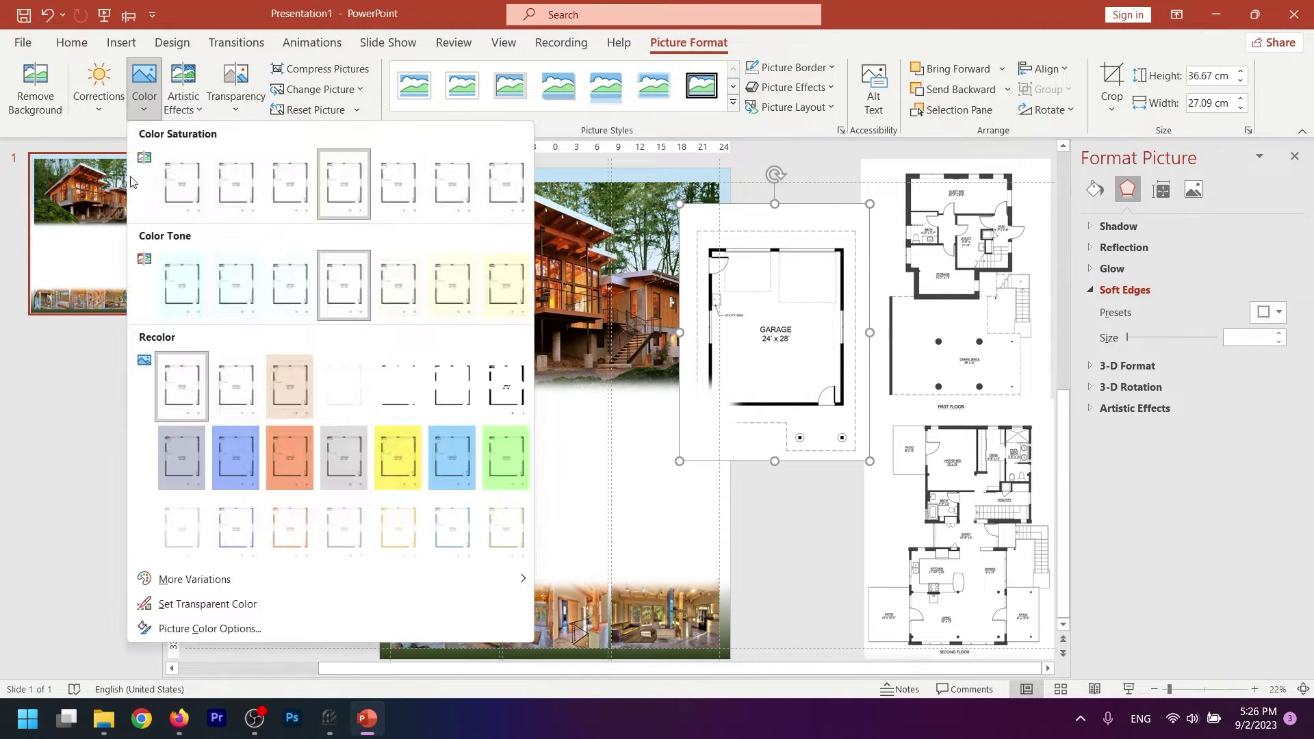
left_click(180, 607)
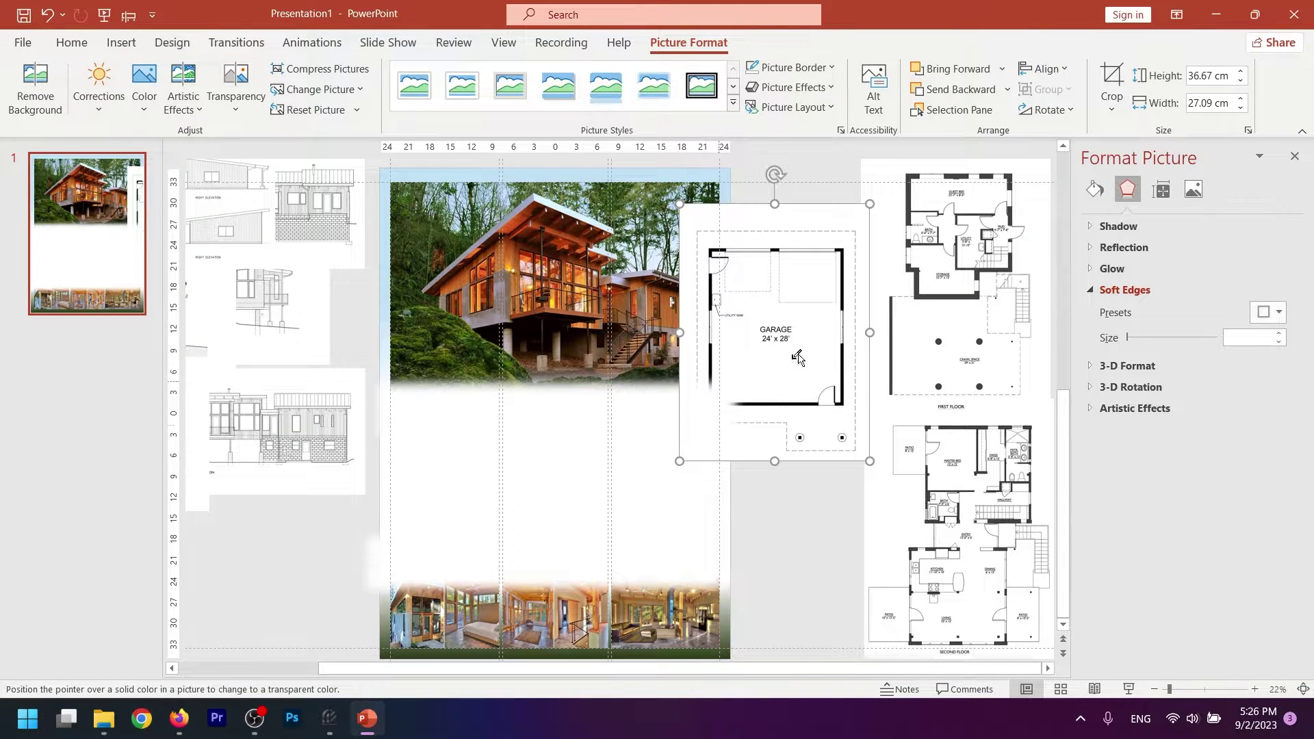
left_click(828, 222)
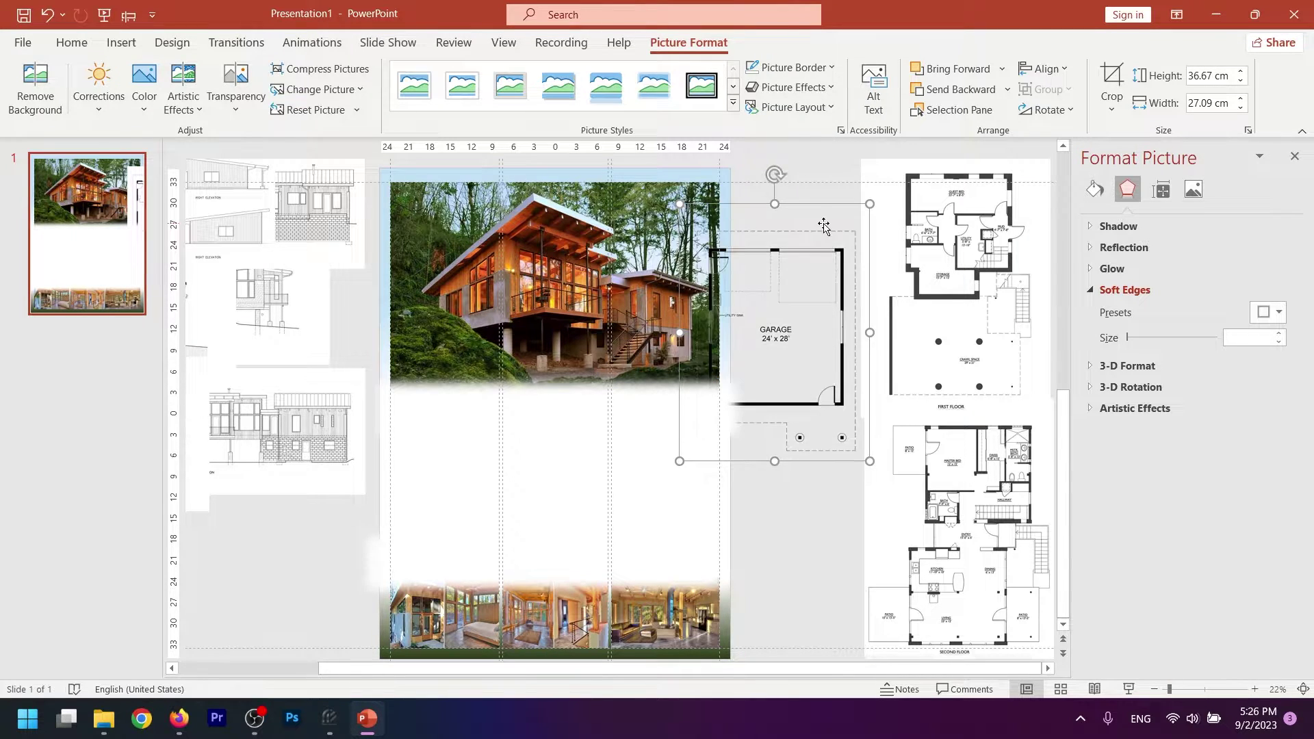
mouse_move(818, 230)
left_mouse_down()
mouse_move(842, 260)
mouse_move(795, 216)
mouse_move(808, 217)
left_mouse_up()
Step: Make the first-floor plan's white background transparent and place the plan beside the slide near the top
left_click_drag(943, 232, 938, 254)
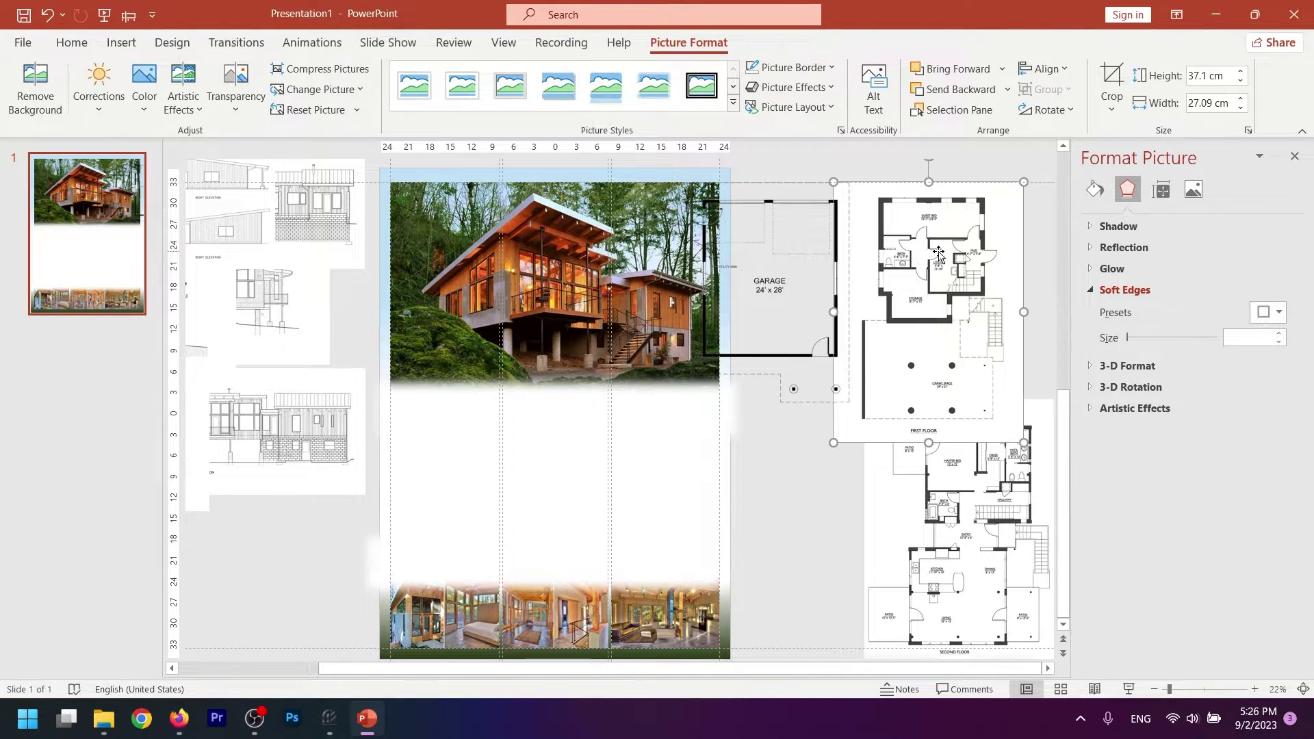
left_click(143, 110)
left_click(202, 604)
left_click(973, 336)
left_click_drag(974, 338, 982, 283)
Step: Make the second-floor plan's white background transparent and place it beneath the first-floor plan beside the slide
left_click_drag(970, 478, 887, 432)
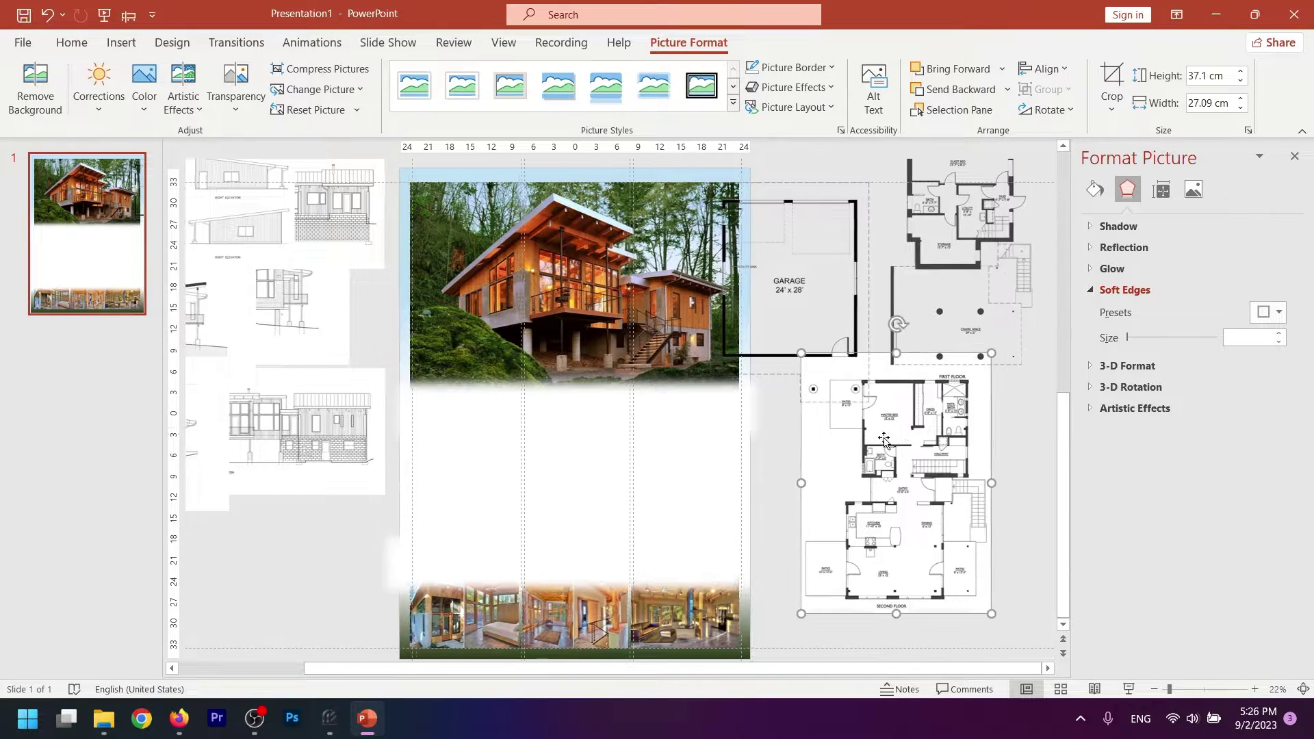
left_click(144, 85)
left_click(199, 601)
left_click(851, 479)
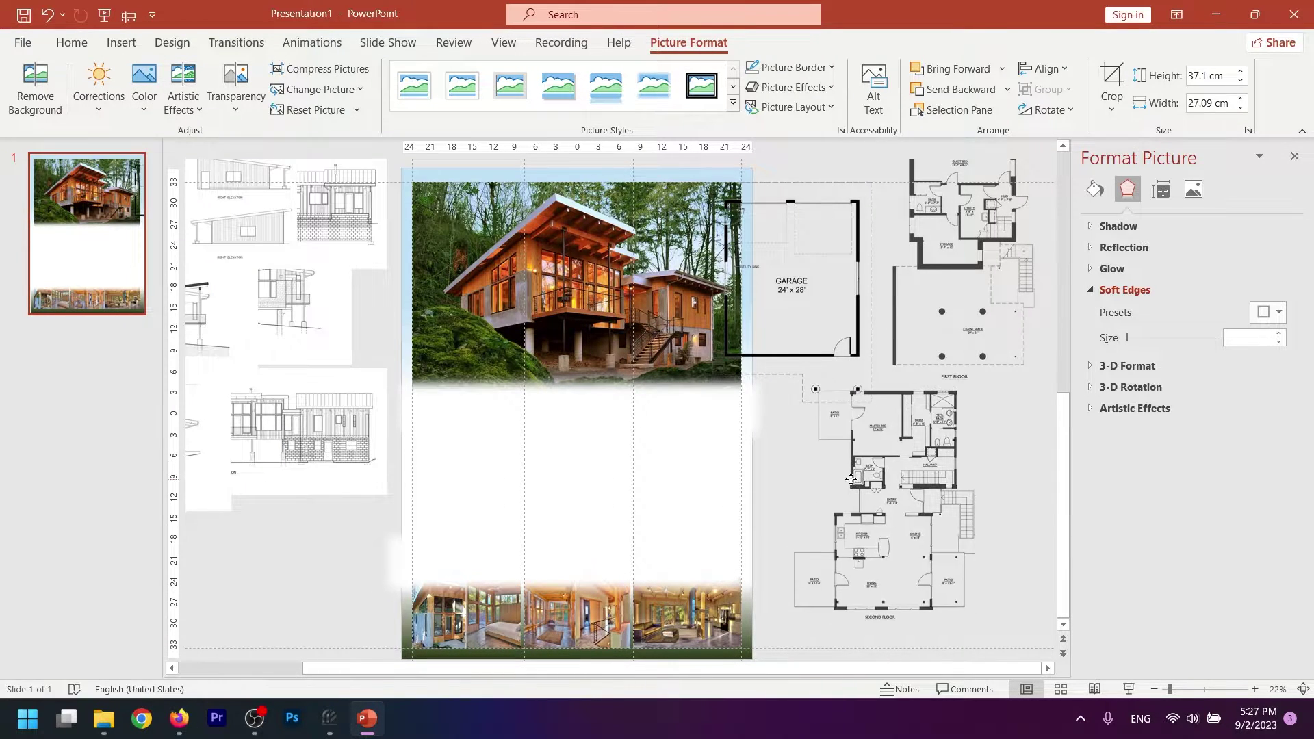
left_click_drag(942, 473, 978, 484)
Step: Apply the isometric 3-D rotation preset with X 314.7°, Y 324.6° and Z 60.2° to the garage plan
left_click_drag(829, 308, 821, 445)
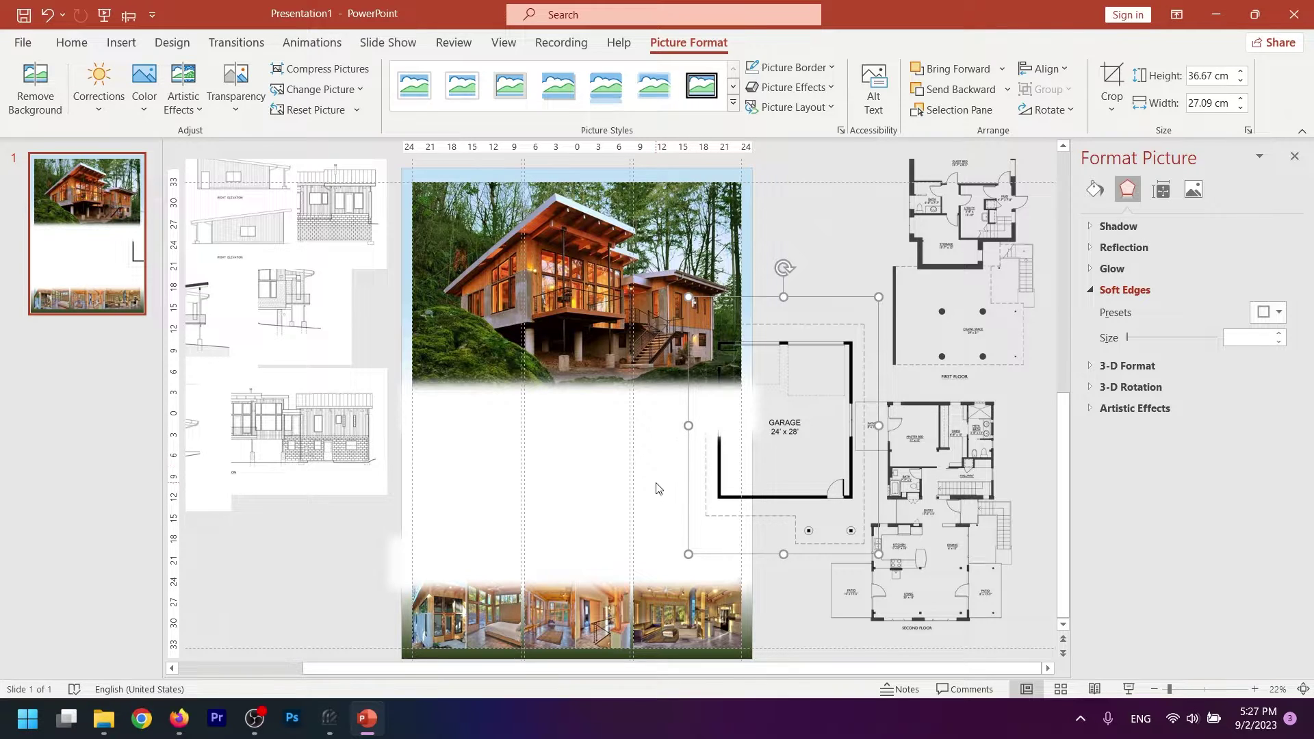
left_click_drag(820, 375, 883, 309)
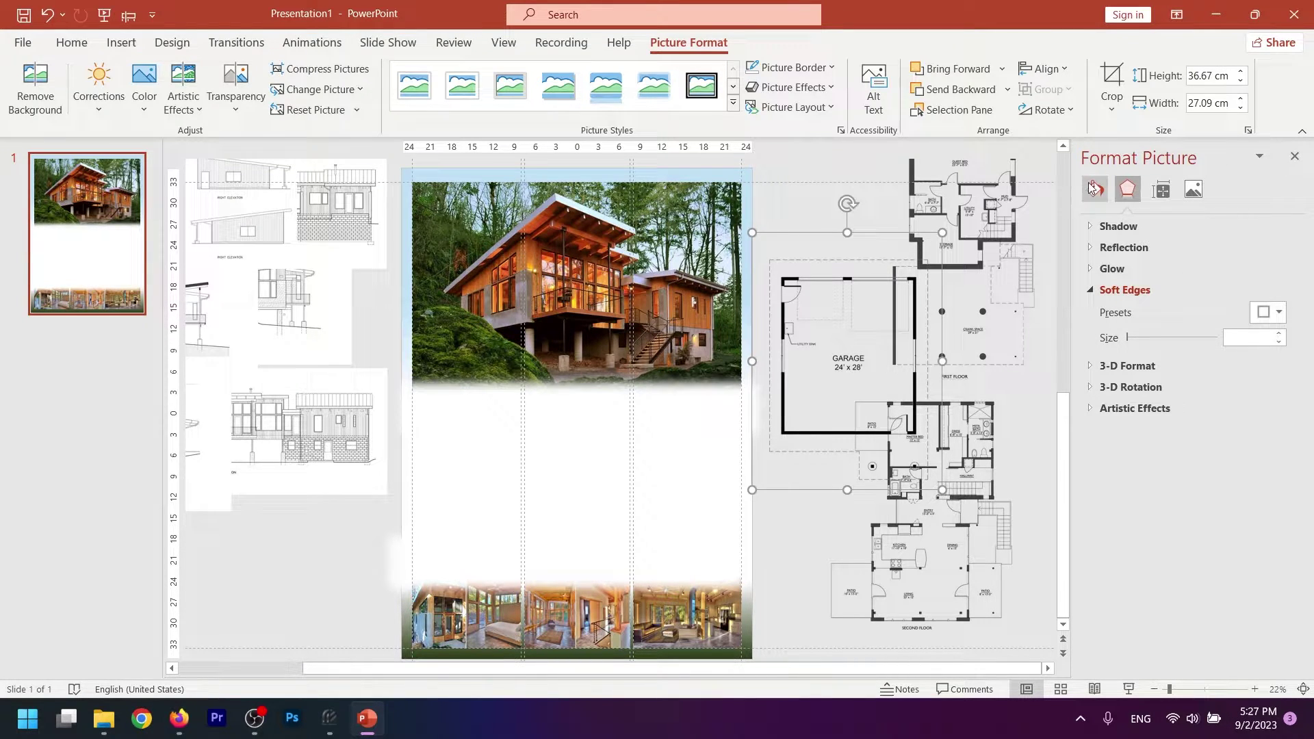
left_click(1115, 389)
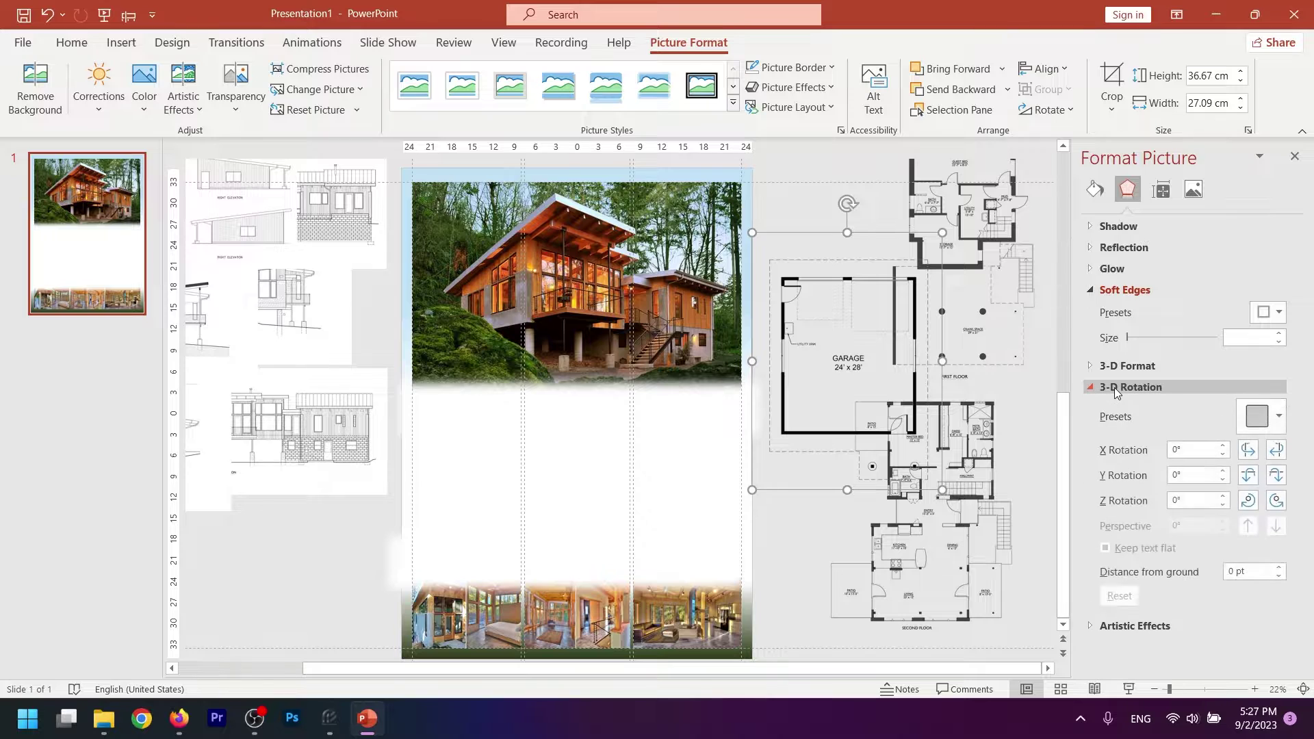
left_click(1273, 417)
left_click(1228, 135)
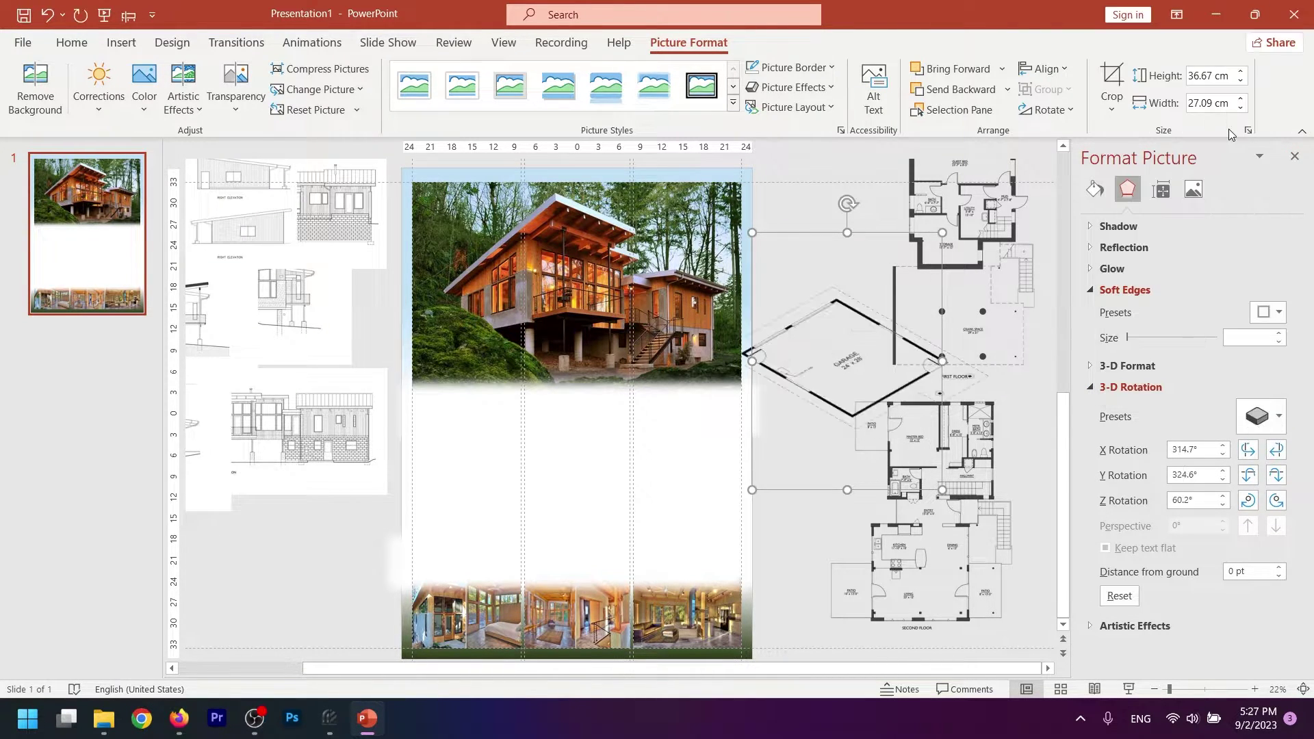
Step: Shrink the isometric garage plan and place it in the third column just above the small photo row
left_click_drag(847, 288, 727, 478)
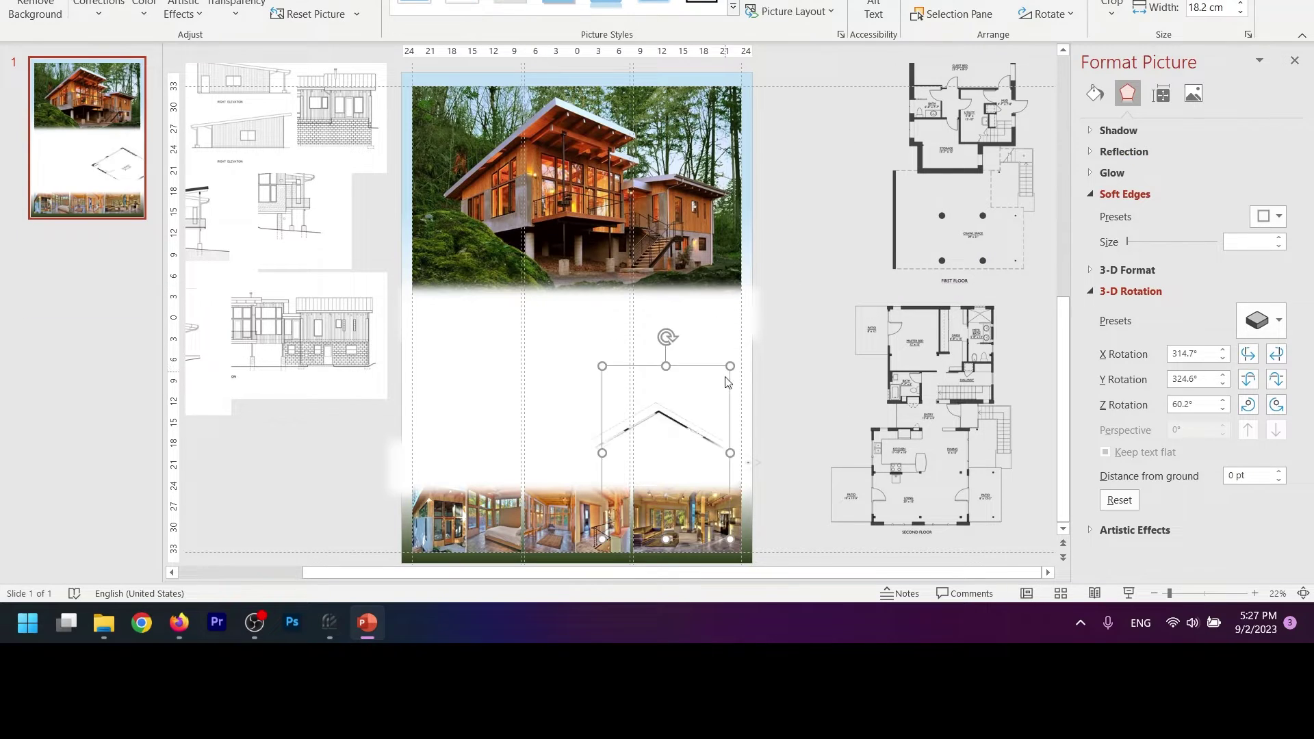
left_click_drag(686, 430, 698, 404)
key("ctrl+z")
left_click(955, 0)
left_click_drag(684, 448, 711, 426)
left_click_drag(627, 341, 646, 397)
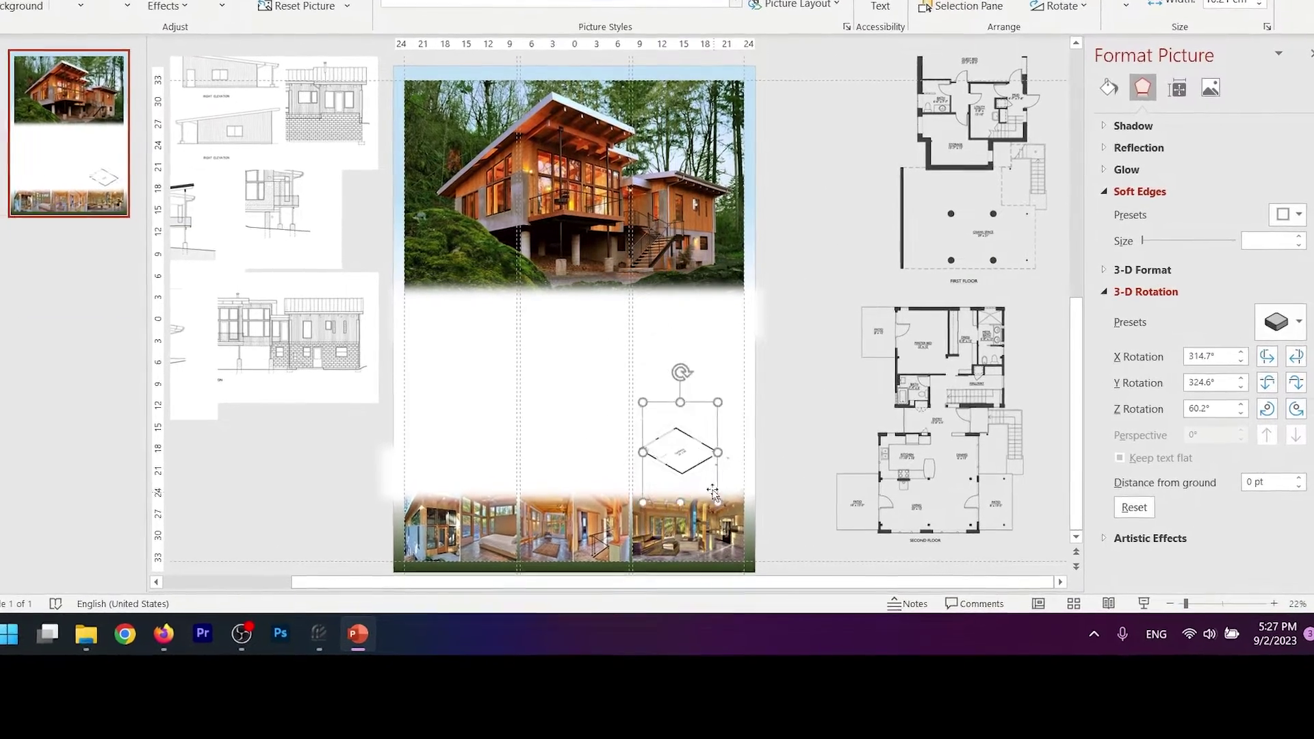
Step: Shrink the first-floor plan with the same isometric rotation and place it above the garage plan in the third column
left_click_drag(999, 205, 861, 282)
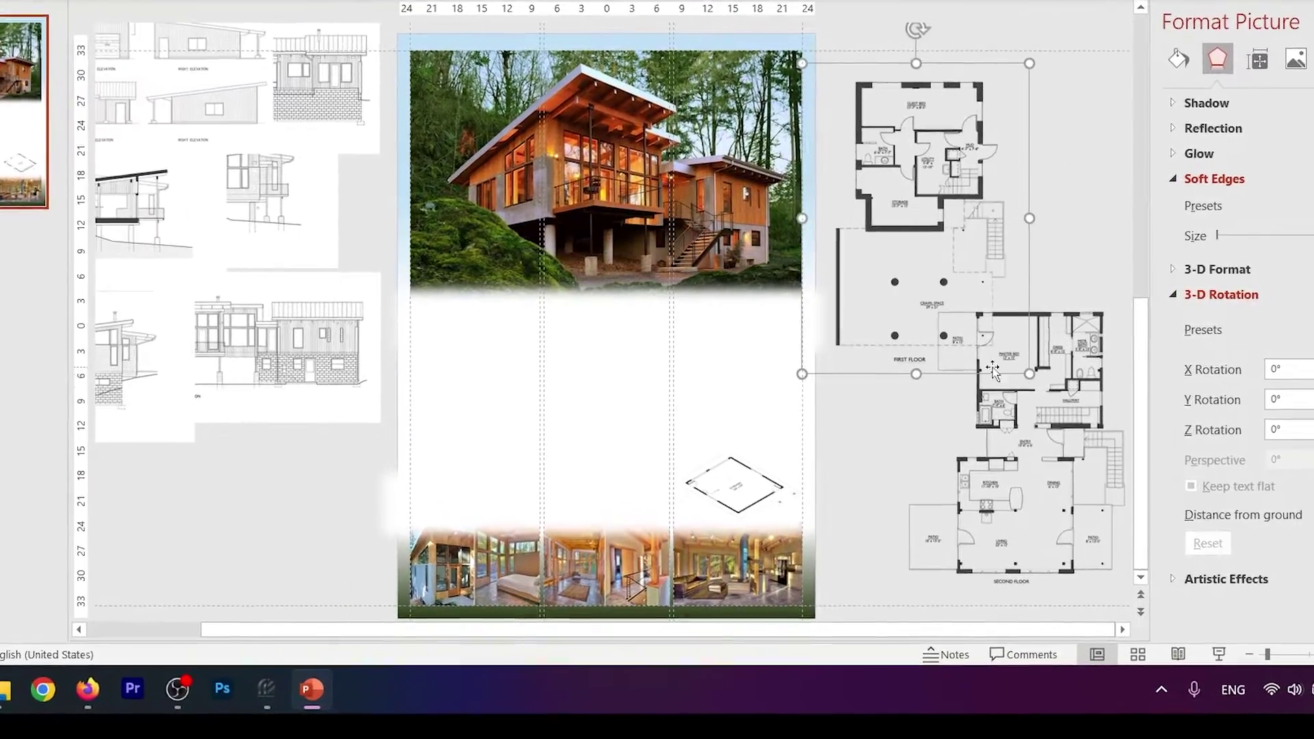
left_click_drag(1017, 369, 866, 161)
left_click(1311, 328)
left_click_drag(838, 117, 730, 400)
left_click(1311, 4)
left_click_drag(781, 471, 801, 504)
left_click_drag(759, 438, 768, 448)
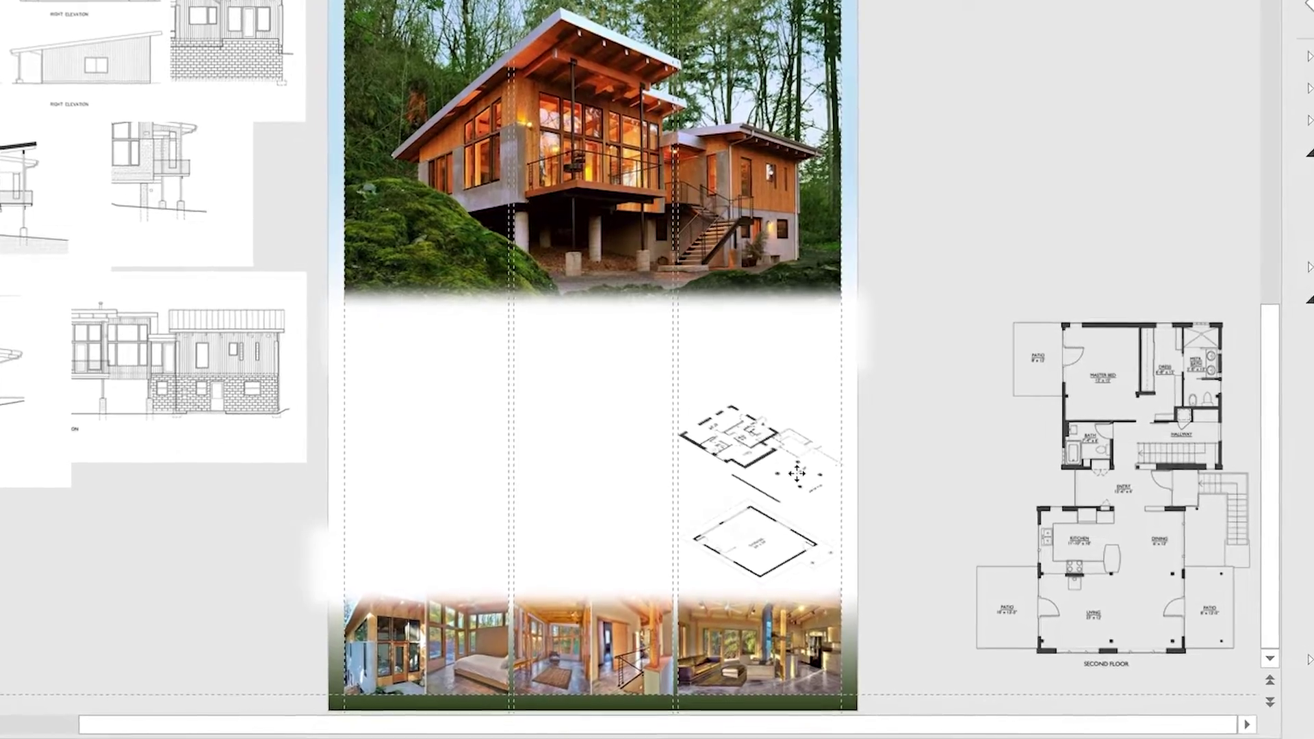
Step: Shrink the second-floor plan with the same isometric rotation and stack it above the first-floor plan, aligning the three plans
left_click(1134, 462)
left_click_drag(1001, 281, 769, 484)
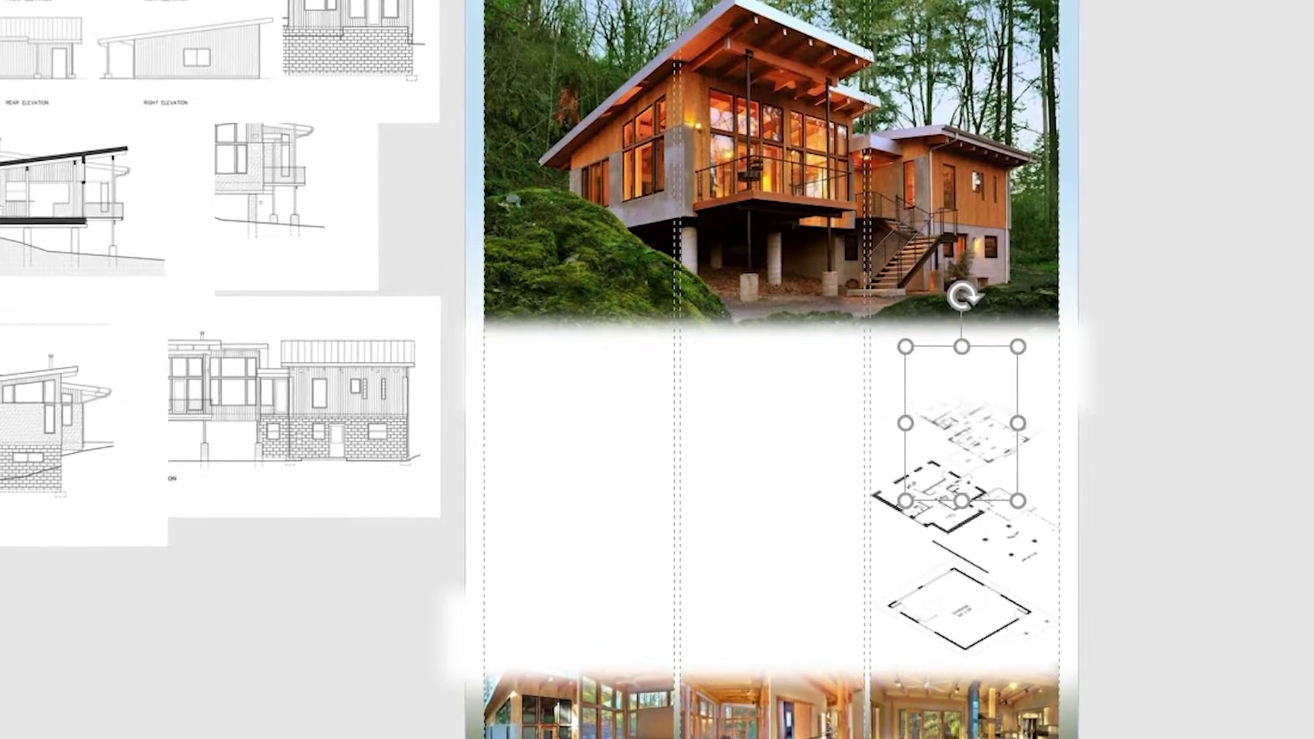
left_click_drag(810, 459, 818, 466)
left_click_drag(1026, 509, 1057, 550)
left_click_drag(993, 438, 969, 395)
left_click_drag(1040, 515, 1033, 503)
left_click_drag(908, 308, 934, 319)
left_click(1217, 511)
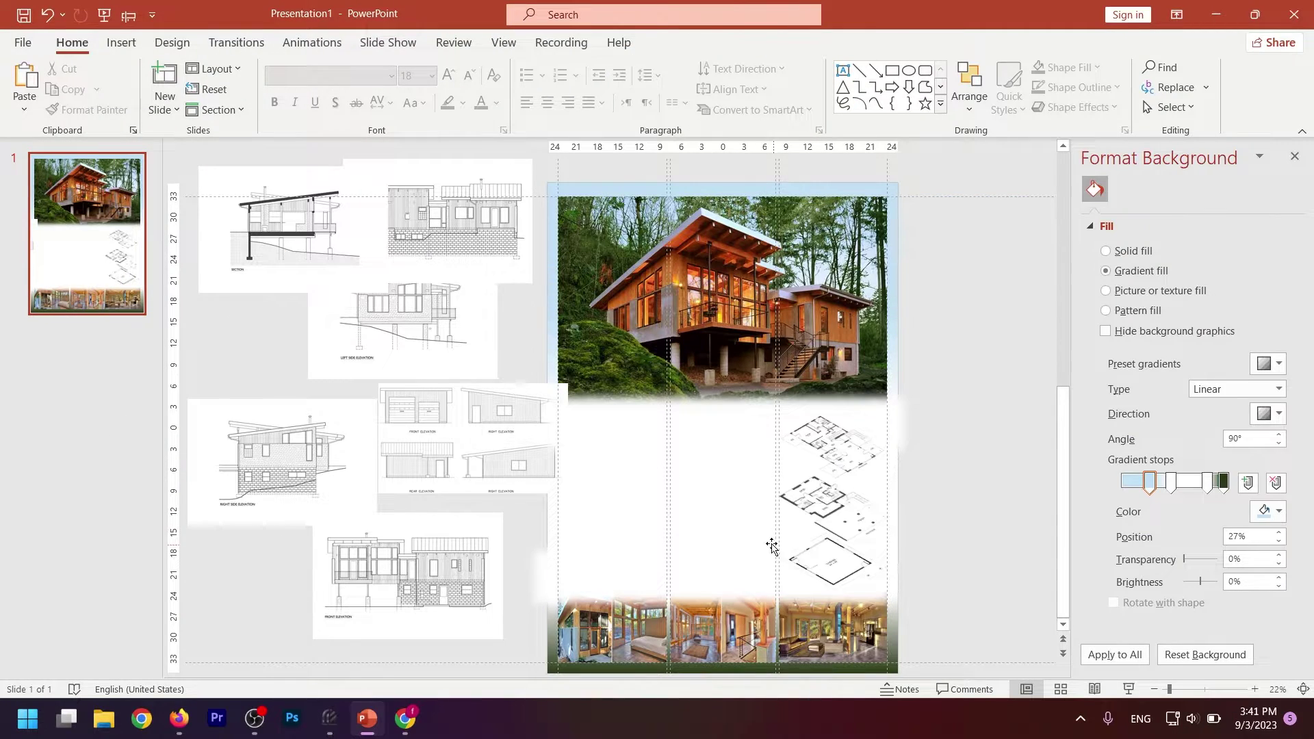